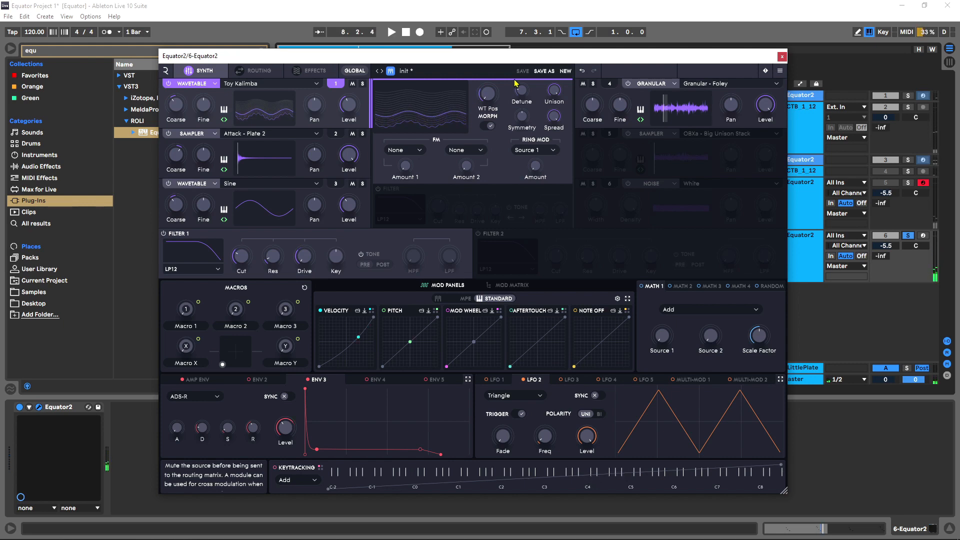
- Start a new preset, discarding the unsaved changes, and load the Toy Kalimba wavetable into source 1
{"action": "left_click", "coordinate": [565, 71]}
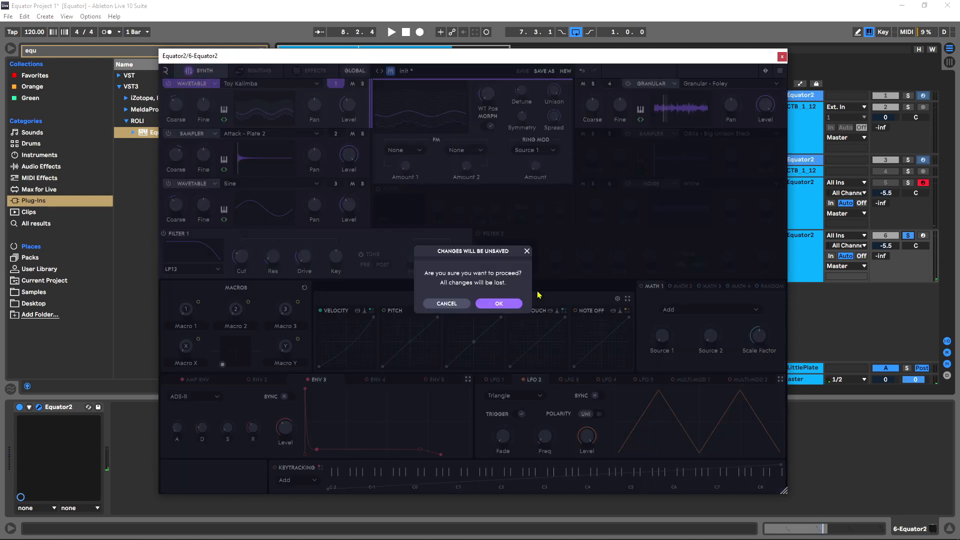
{"action": "left_click", "coordinate": [511, 303]}
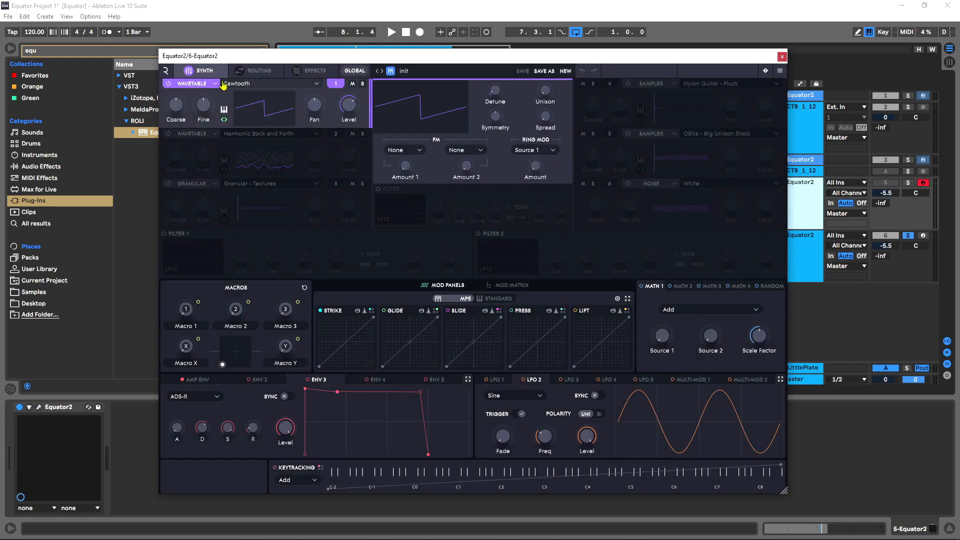
{"action": "left_click", "coordinate": [301, 85]}
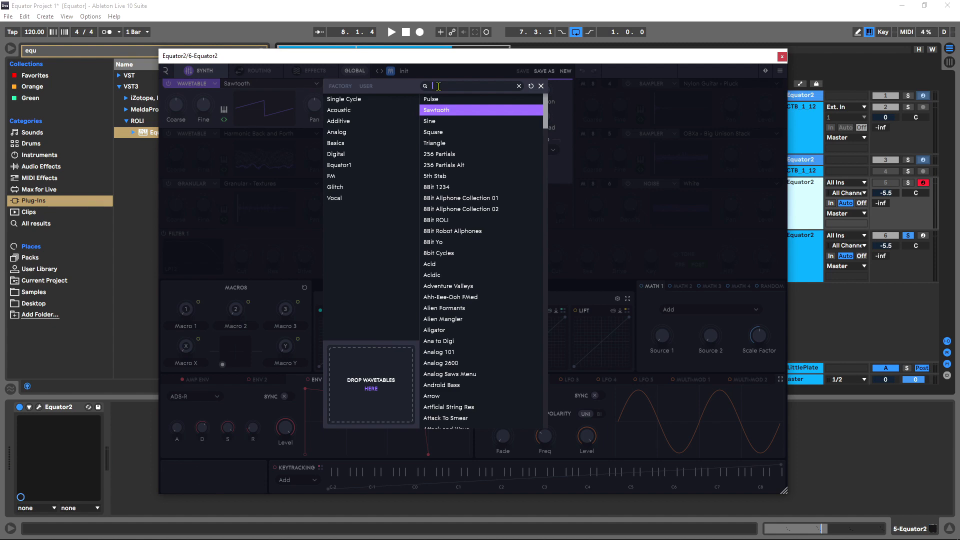
{"action": "type", "text": "ka"}
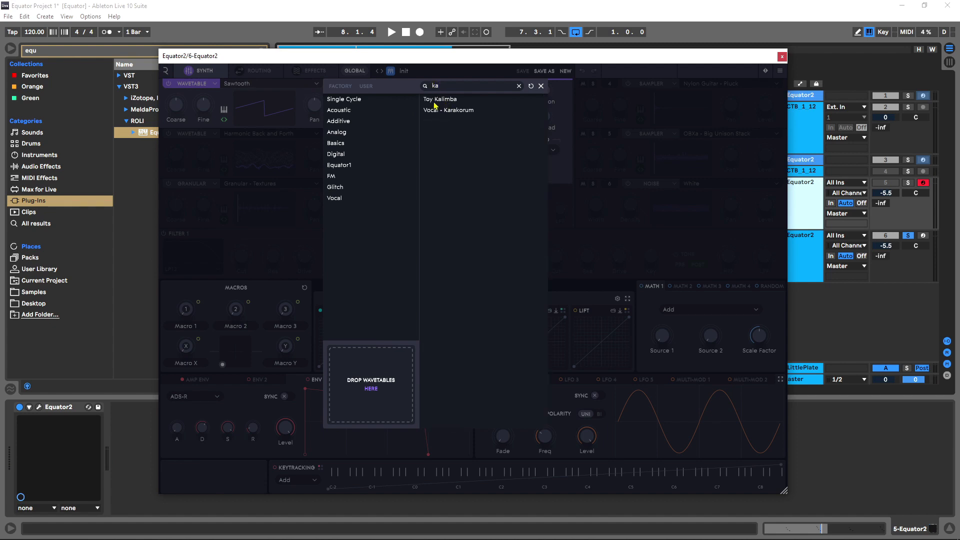
{"action": "double_click", "coordinate": [435, 102]}
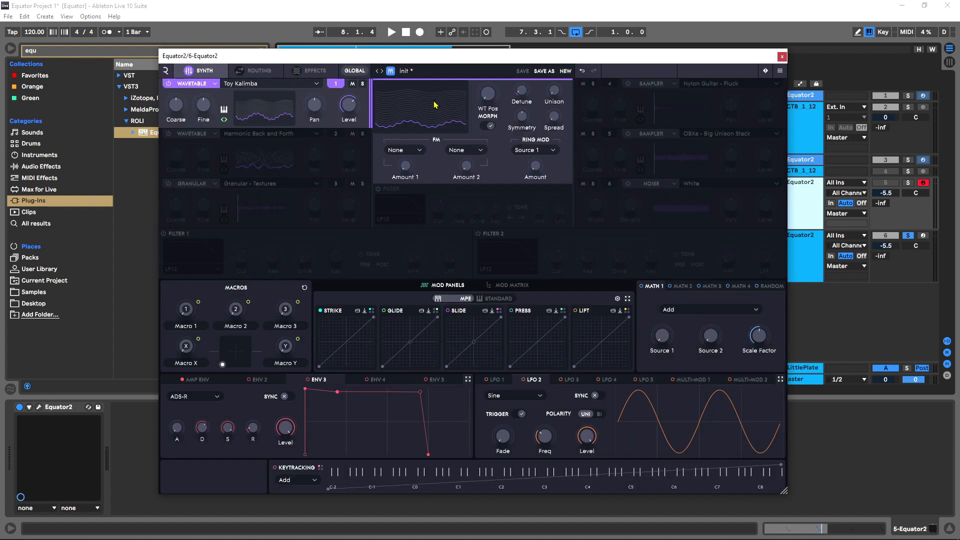
- Audition the Toy Kalimba sound, raise its unison and set the spread to 100%
{"action": "key", "text": "space"}
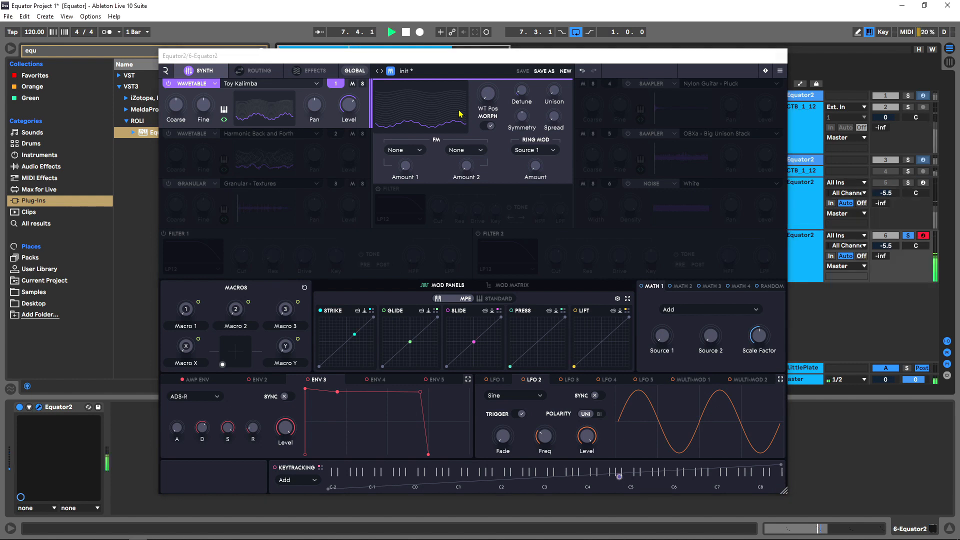
{"action": "key", "text": "space"}
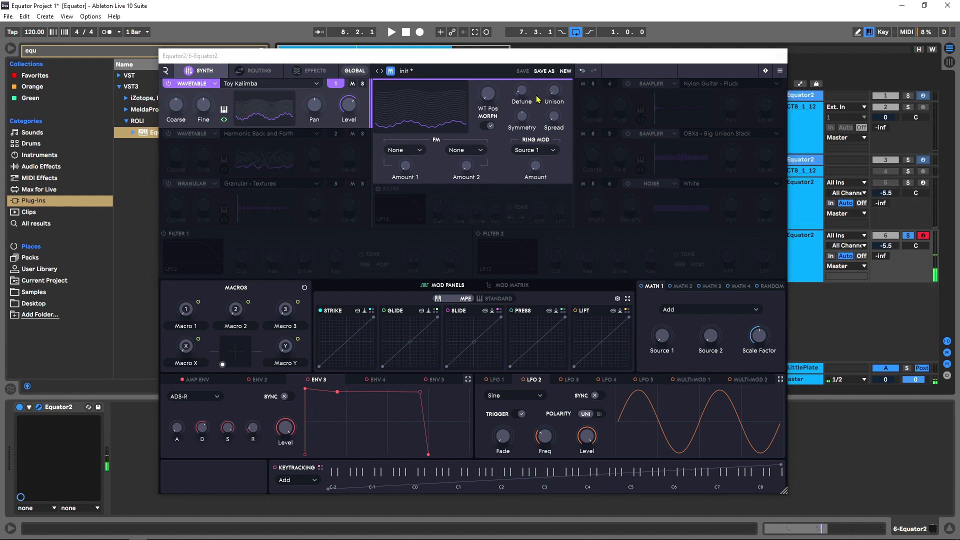
{"action": "left_click", "coordinate": [554, 97]}
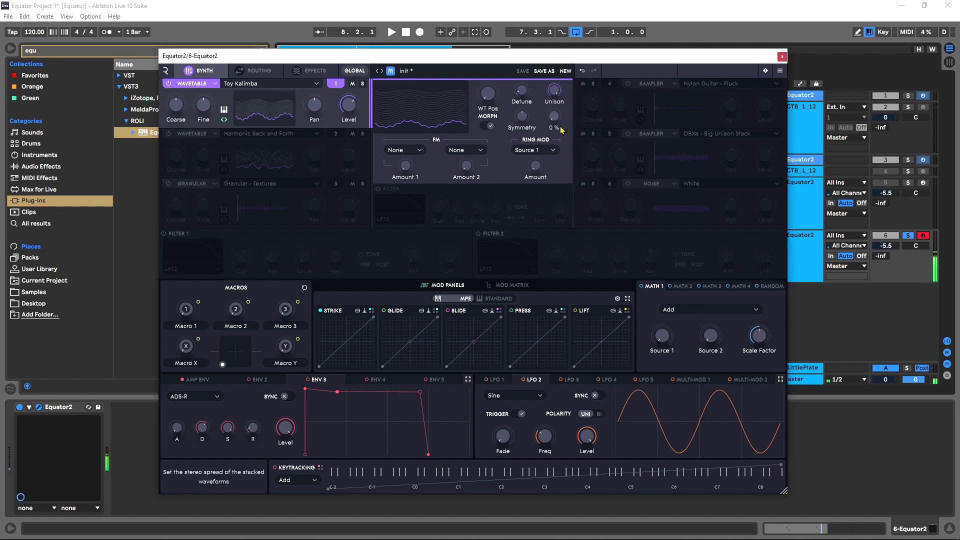
{"action": "left_click_drag", "start_coordinate": [553, 119], "coordinate": [555, 107]}
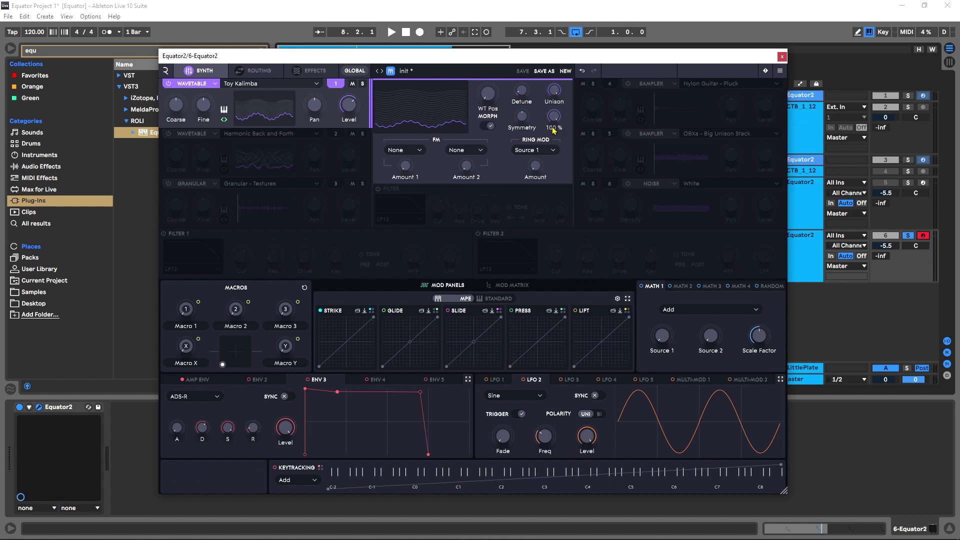
- Modulate source 1's wavetable position with LFO 2 at an amount of 47
{"action": "right_click", "coordinate": [489, 96]}
{"action": "left_click", "coordinate": [250, 119]}
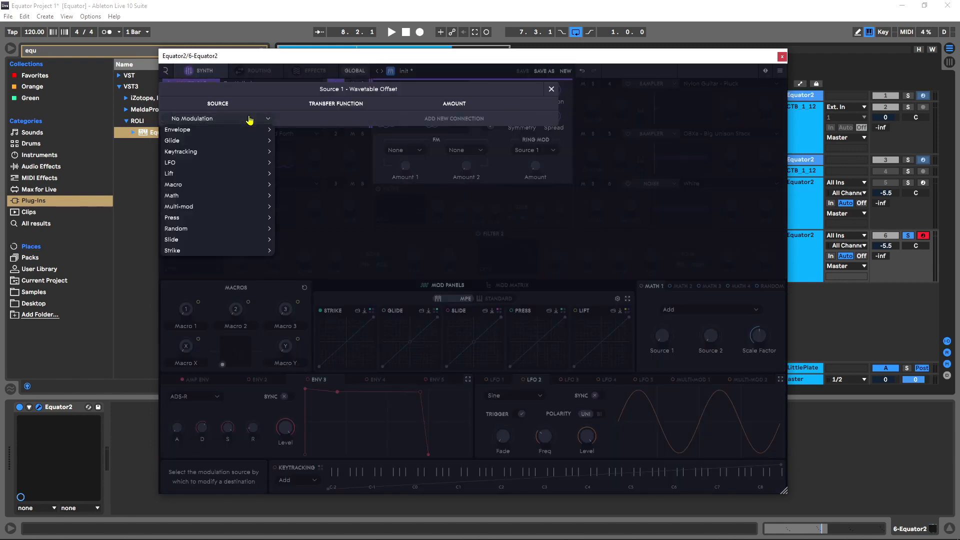
{"action": "mouse_move", "coordinate": [225, 161]}
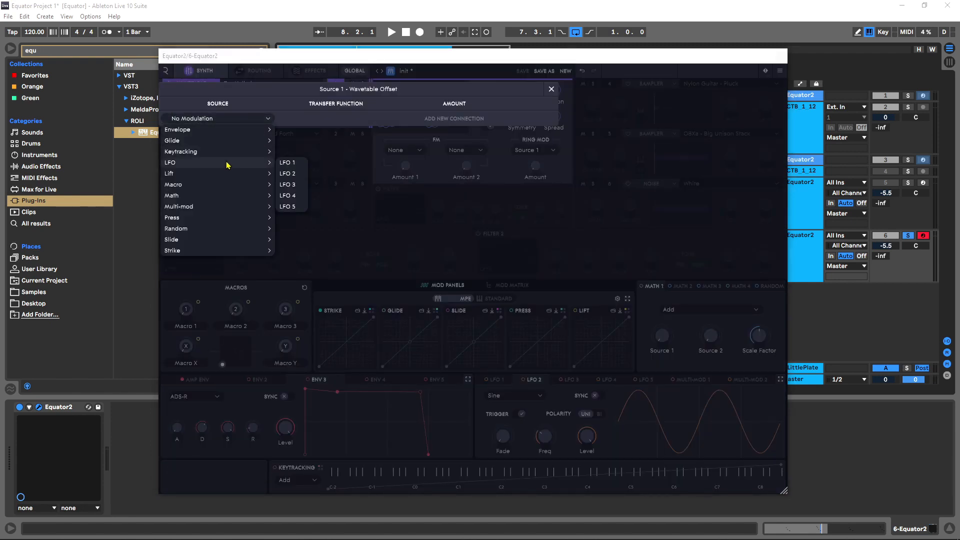
{"action": "left_click", "coordinate": [283, 173]}
{"action": "left_click", "coordinate": [454, 120]}
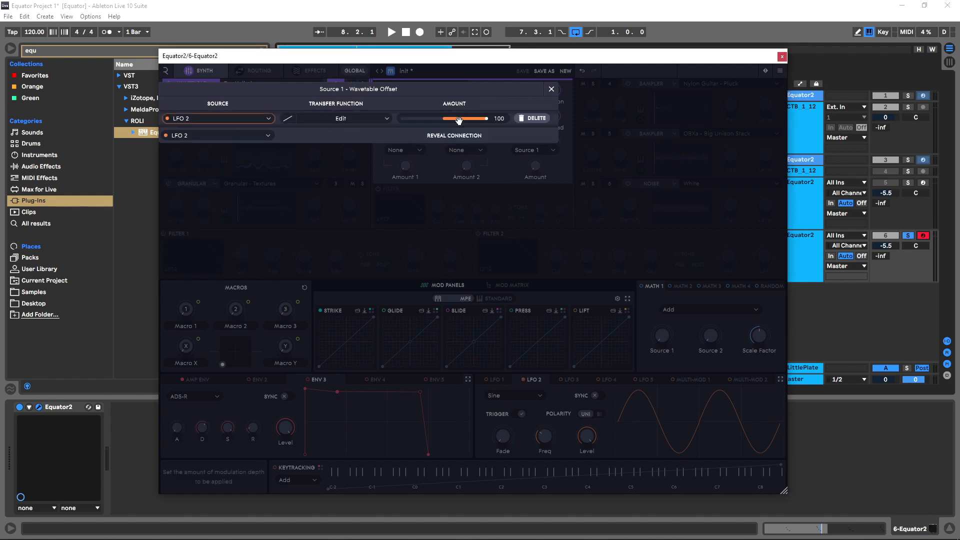
{"action": "left_click_drag", "start_coordinate": [485, 119], "coordinate": [477, 120]}
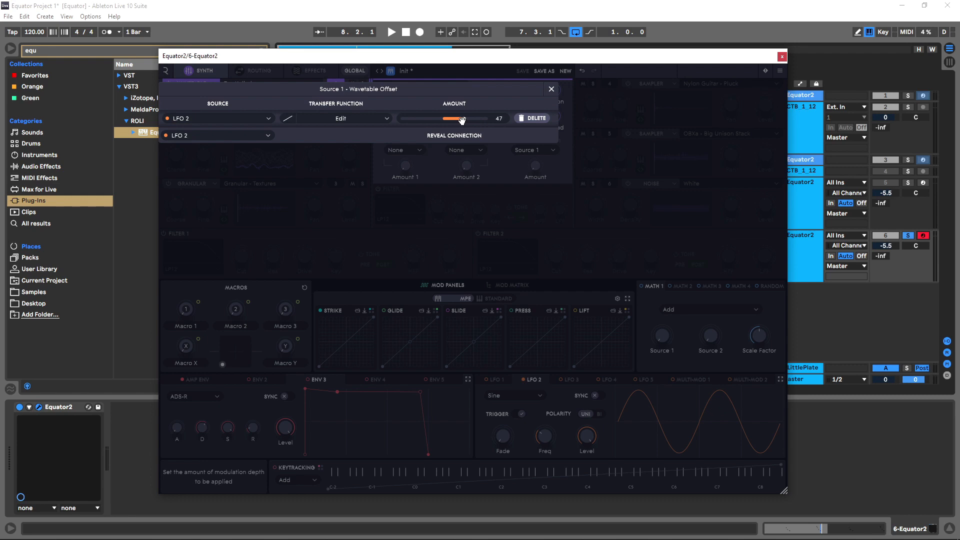
{"action": "left_click", "coordinate": [551, 90]}
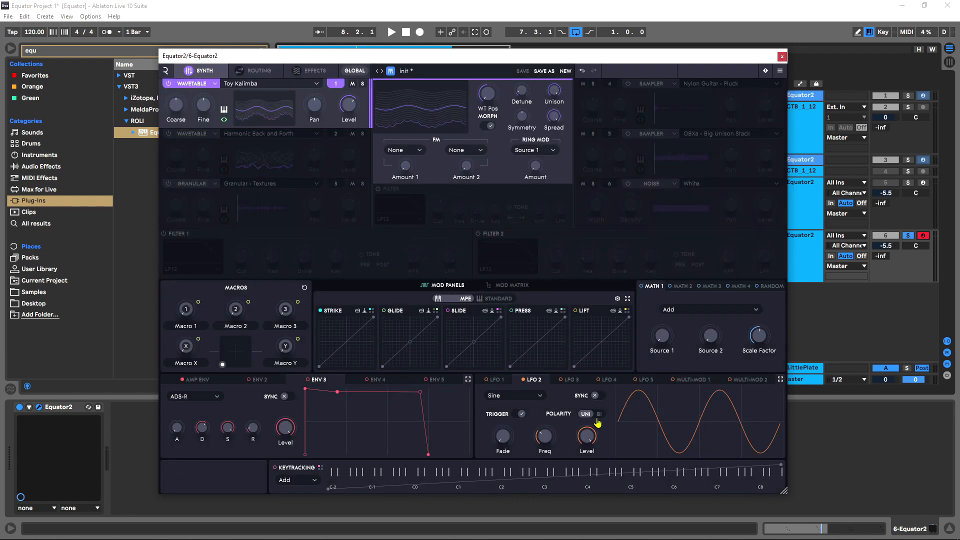
- Set LFO 2 to a Triangle waveform at 0.15 Hz and audition the slow wavetable movement
{"action": "left_click", "coordinate": [523, 398]}
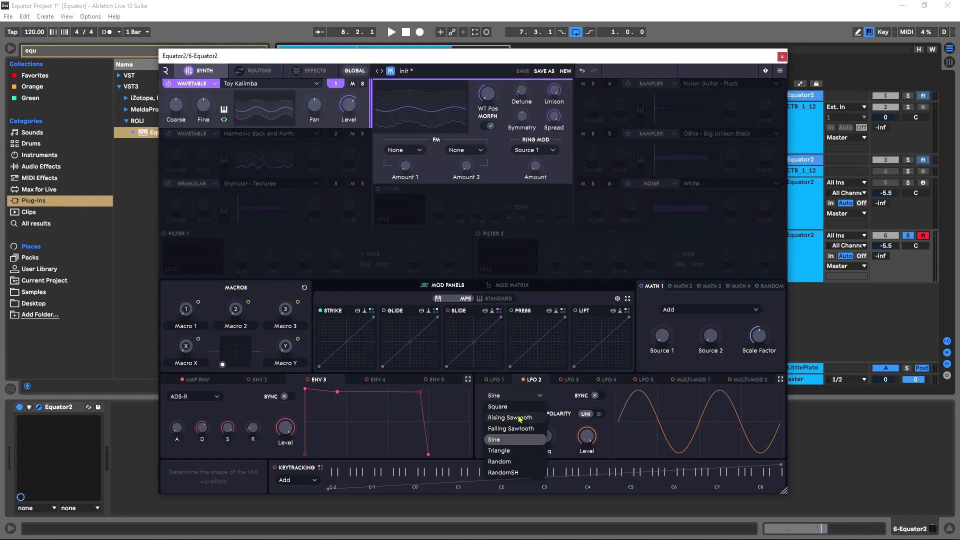
{"action": "left_click", "coordinate": [504, 451]}
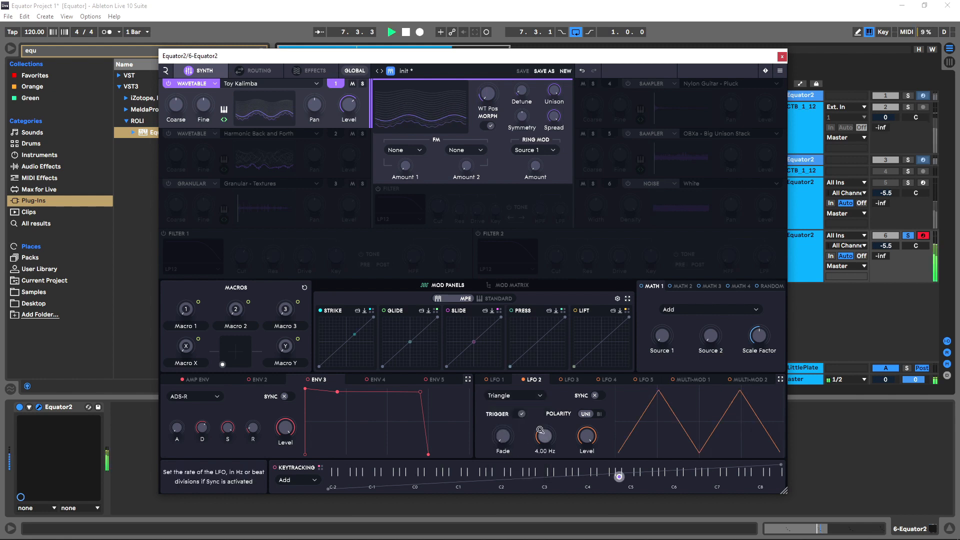
{"action": "key", "text": "space"}
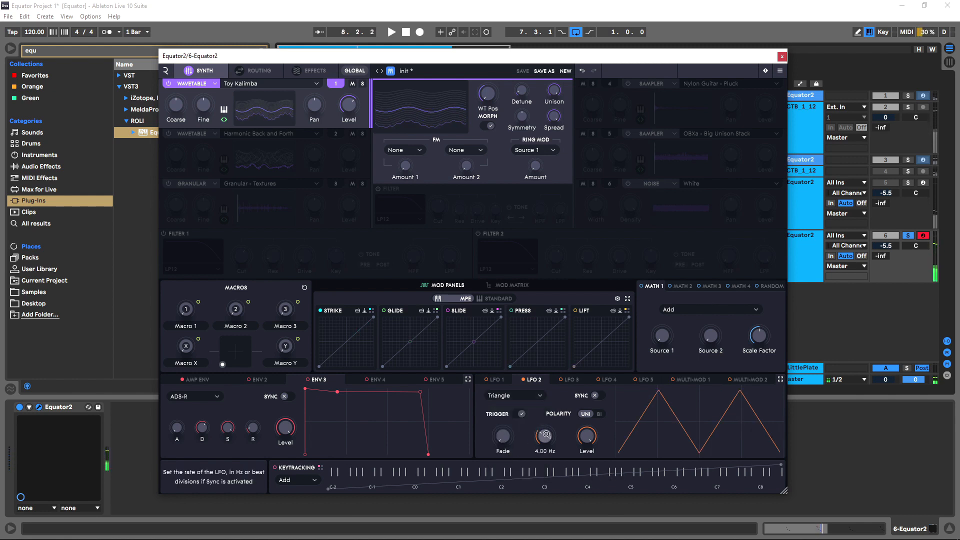
{"action": "left_click_drag", "start_coordinate": [547, 434], "coordinate": [546, 447]}
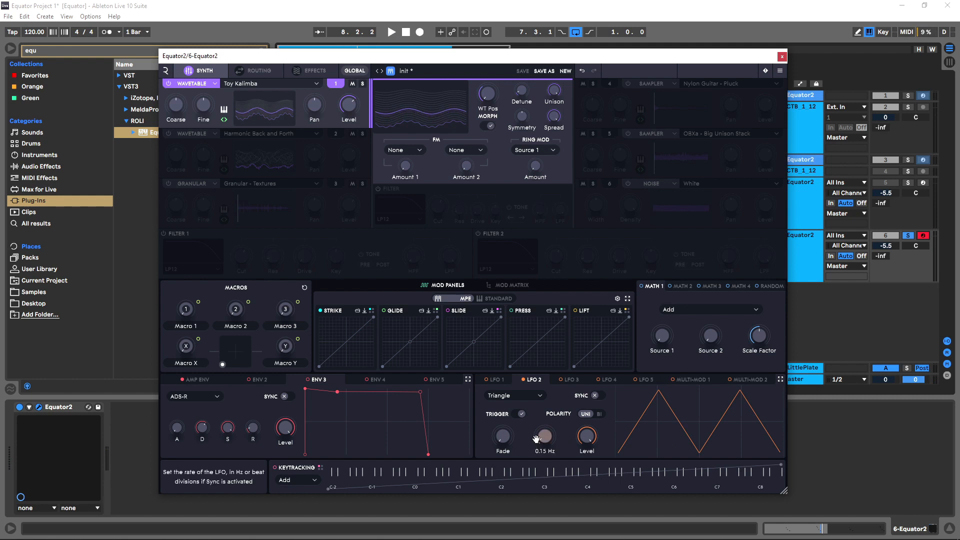
{"action": "key", "text": "space"}
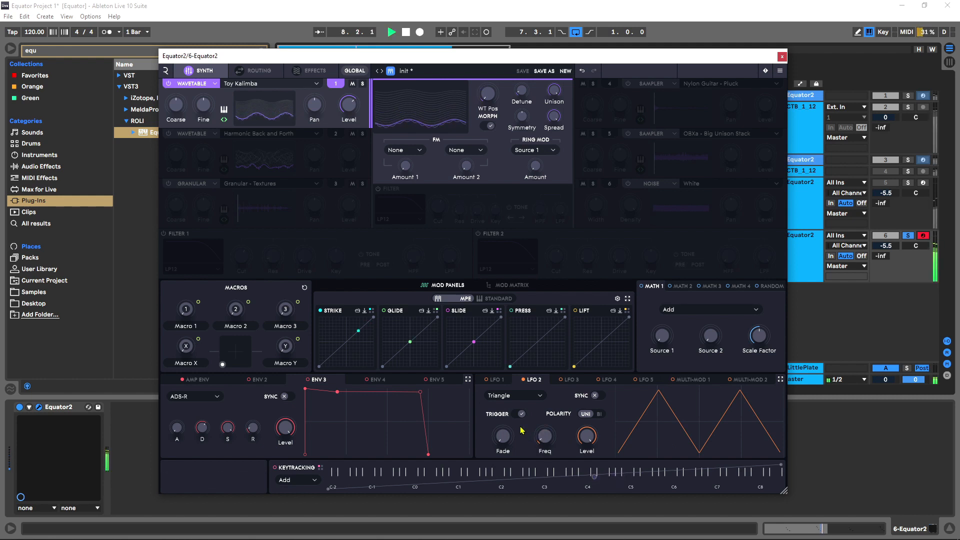
{"action": "key", "text": "space"}
- Enable Filter 1, audition it and lower its cutoff to 198 Hz
{"action": "left_click", "coordinate": [163, 234]}
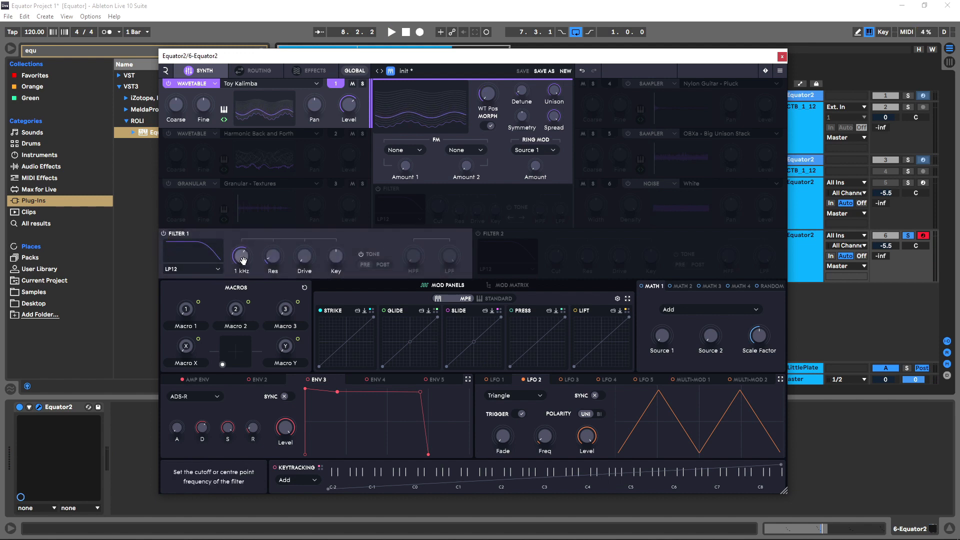
{"action": "key", "text": "space"}
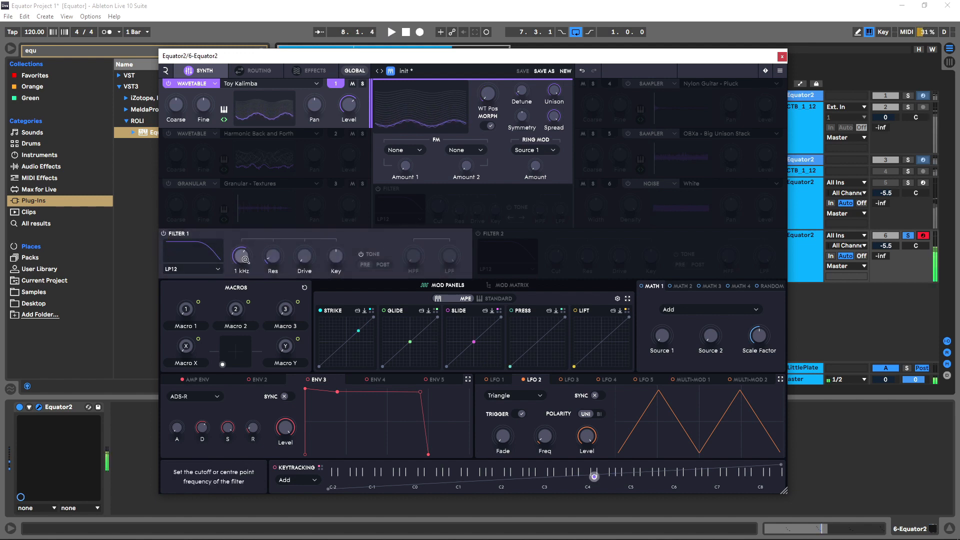
{"action": "key", "text": "space"}
{"action": "mouse_move", "coordinate": [245, 260]}
{"action": "left_mouse_down"}
{"action": "mouse_move", "coordinate": [235, 271]}
{"action": "mouse_move", "coordinate": [238, 259]}
{"action": "left_mouse_up"}
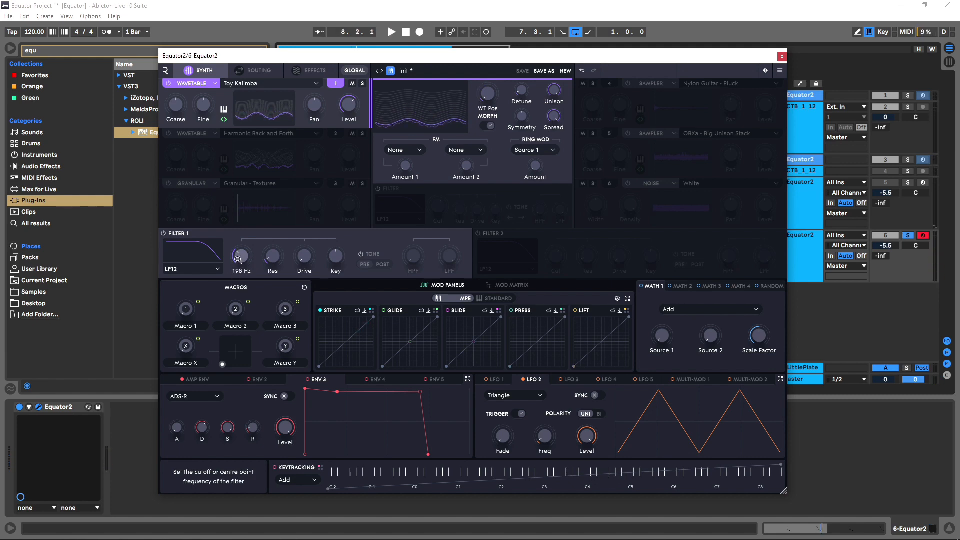
- Add Envelope 3 as a modulation source for Filter 1's cutoff
{"action": "right_click", "coordinate": [238, 259]}
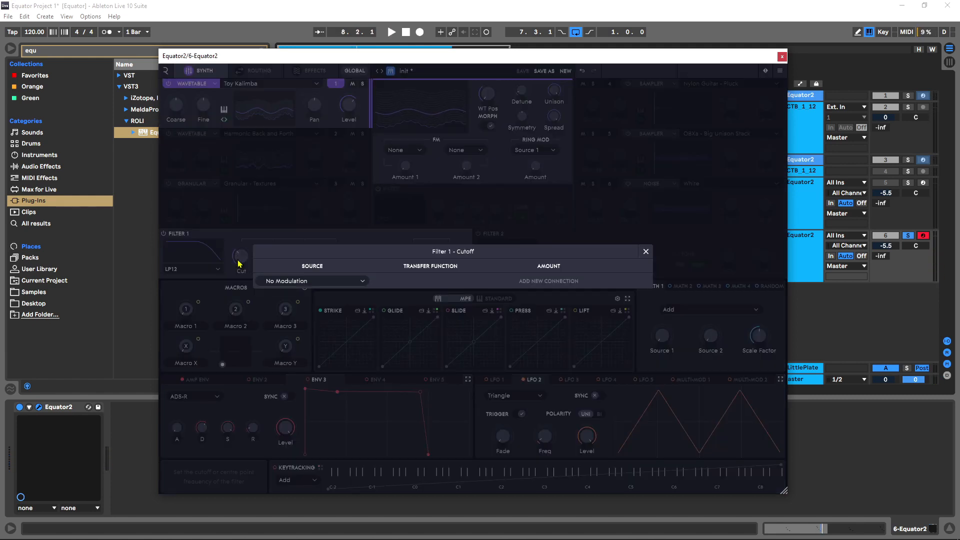
{"action": "left_click", "coordinate": [290, 282]}
{"action": "mouse_move", "coordinate": [300, 326]}
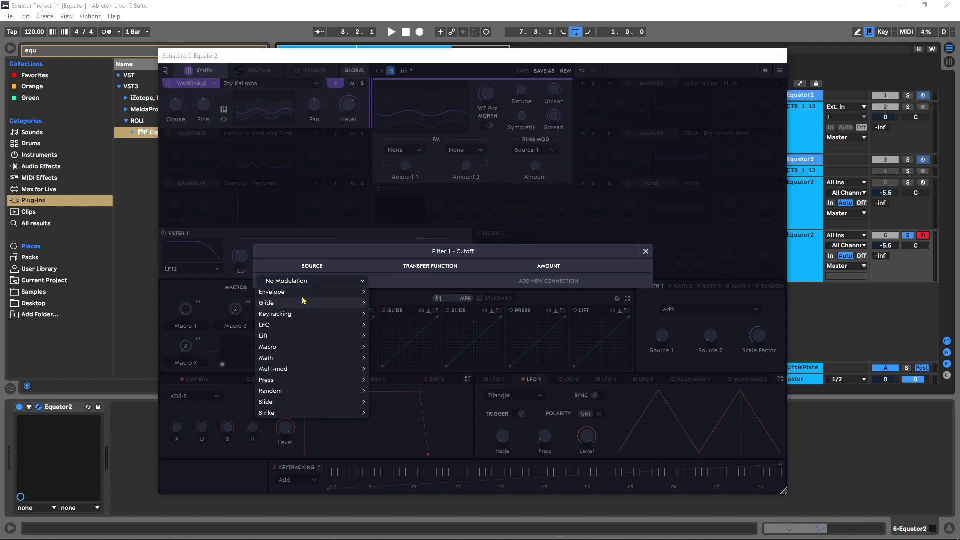
{"action": "mouse_move", "coordinate": [350, 293]}
{"action": "left_click", "coordinate": [394, 271]}
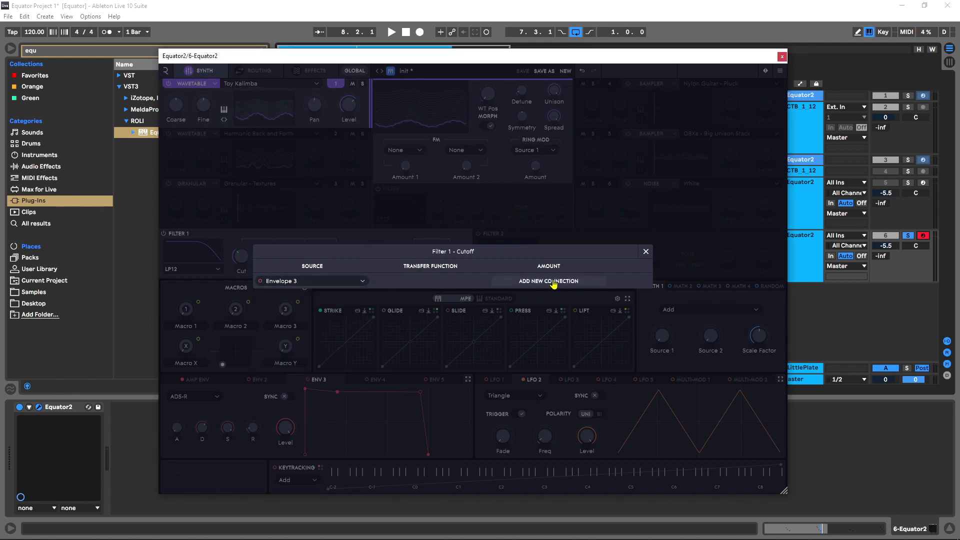
{"action": "left_click", "coordinate": [548, 281]}
{"action": "left_click", "coordinate": [646, 252]}
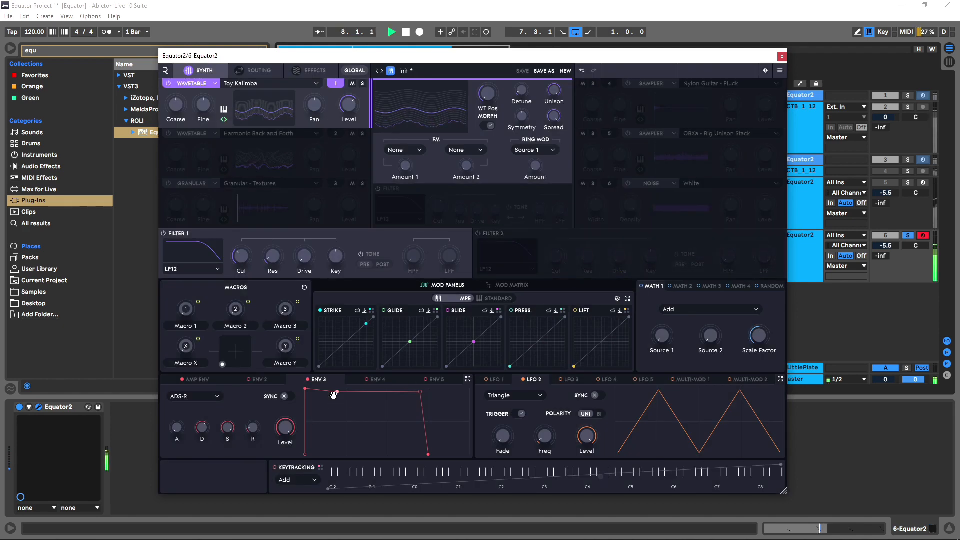
- Shape Envelope 3 into a short decay with zero sustain and set its level to 44% while auditioning
{"action": "left_click_drag", "start_coordinate": [340, 403], "coordinate": [349, 466]}
{"action": "left_click_drag", "start_coordinate": [329, 425], "coordinate": [327, 464]}
{"action": "key", "text": "space"}
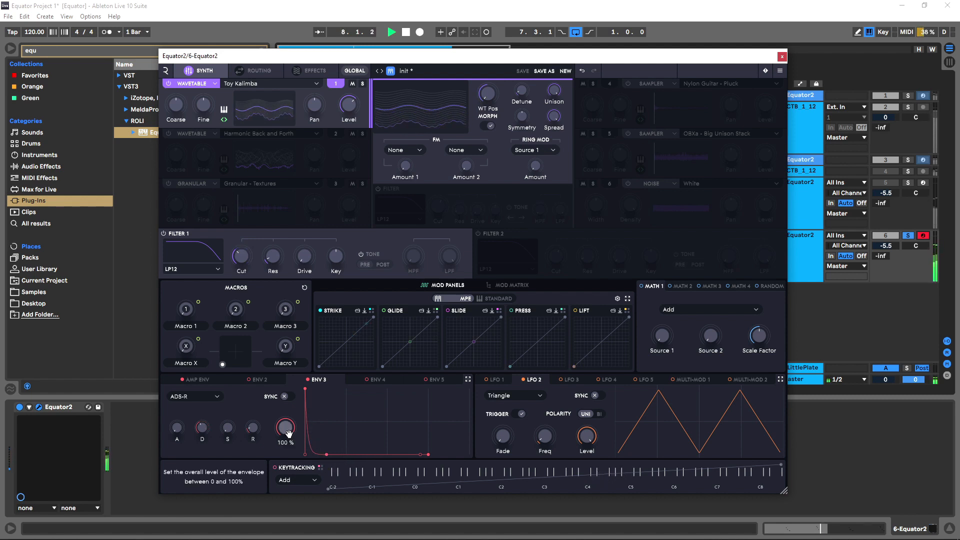
{"action": "mouse_move", "coordinate": [286, 432]}
{"action": "key", "text": "space"}
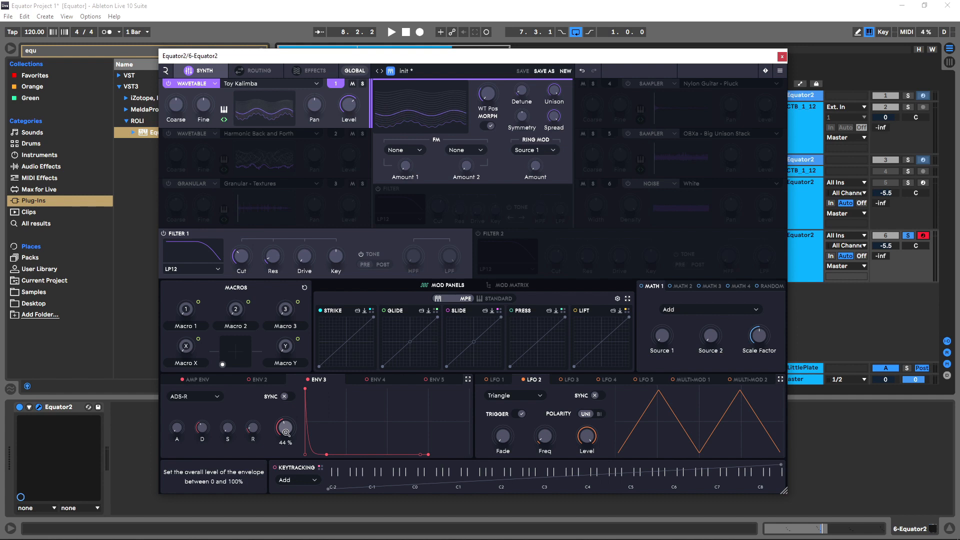
- Switch the modulation sources to Standard and modulate Envelope 3's level with Velocity 1 at an amount of 60
{"action": "left_click", "coordinate": [494, 298]}
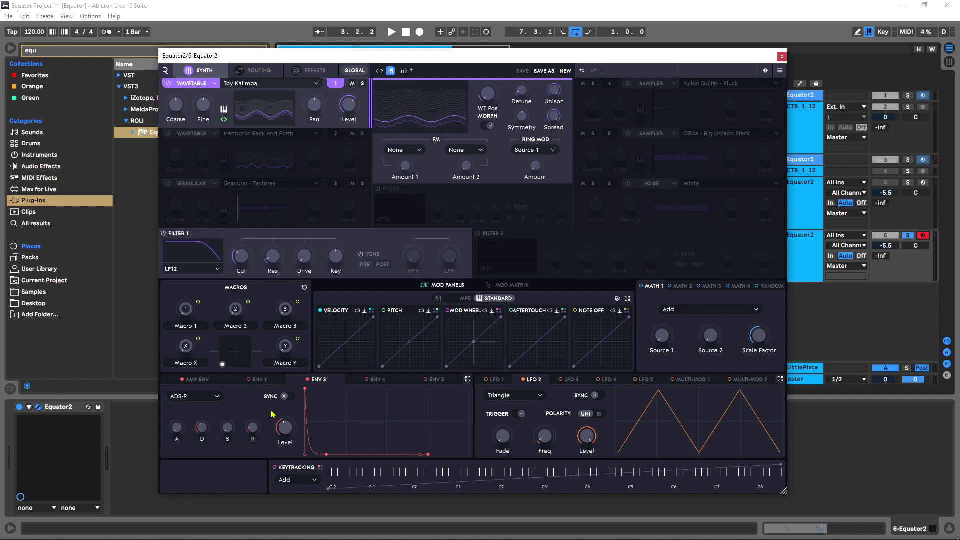
{"action": "right_click", "coordinate": [287, 431]}
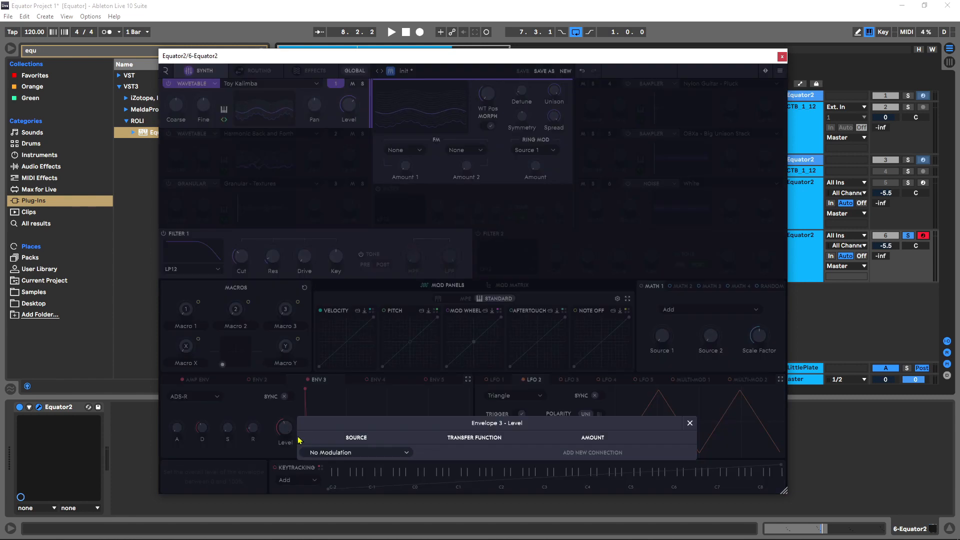
{"action": "left_click", "coordinate": [338, 454]}
{"action": "mouse_move", "coordinate": [405, 445]}
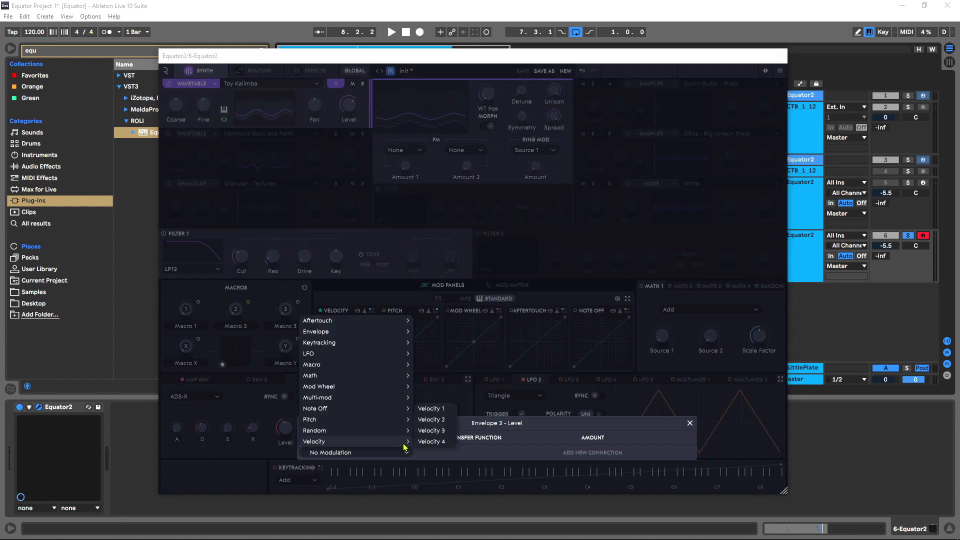
{"action": "left_click", "coordinate": [430, 408]}
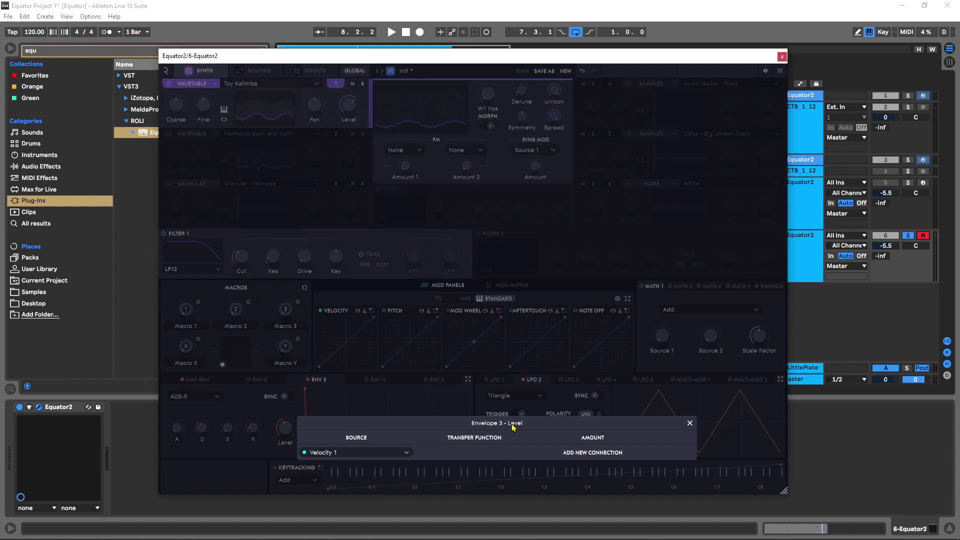
{"action": "left_click", "coordinate": [619, 455]}
{"action": "key", "text": "space"}
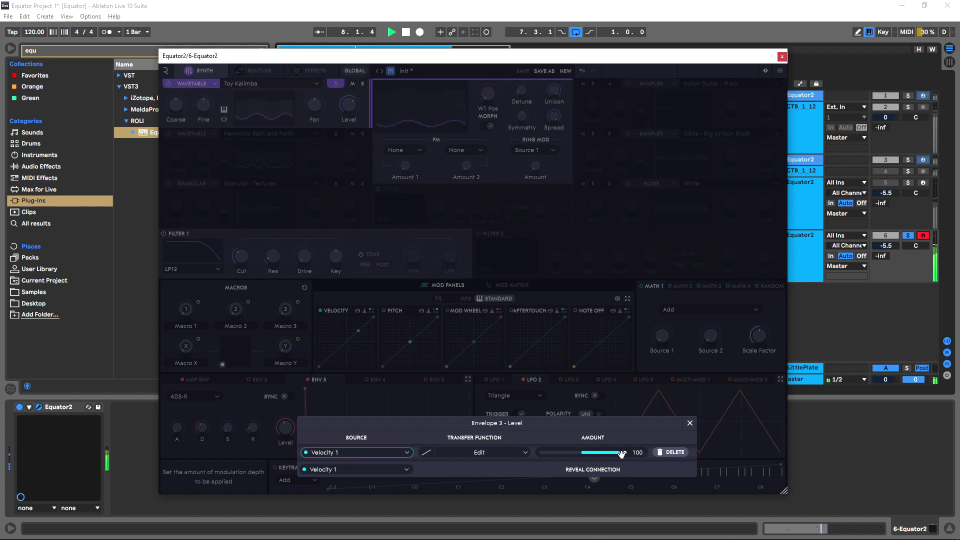
{"action": "key", "text": "space"}
{"action": "left_click_drag", "start_coordinate": [622, 453], "coordinate": [598, 456]}
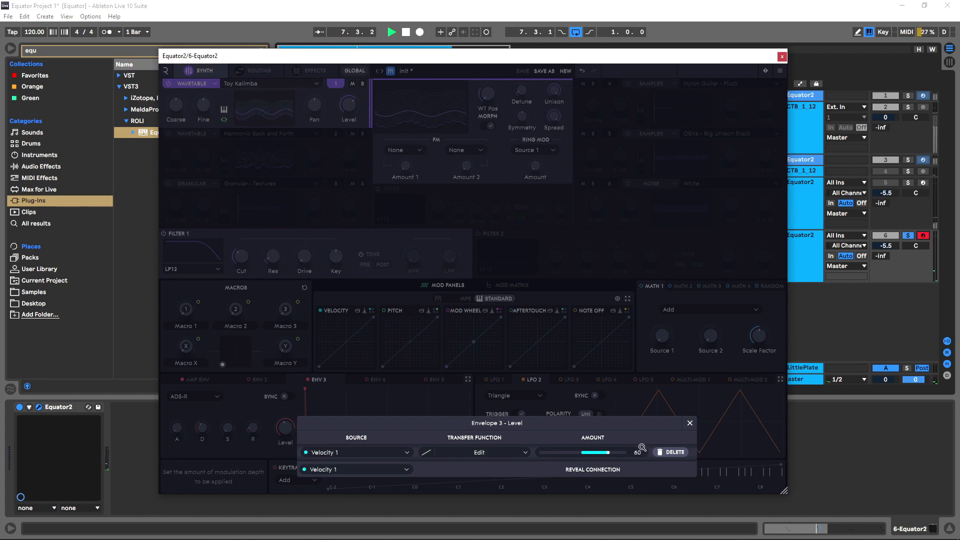
{"action": "left_click", "coordinate": [690, 423]}
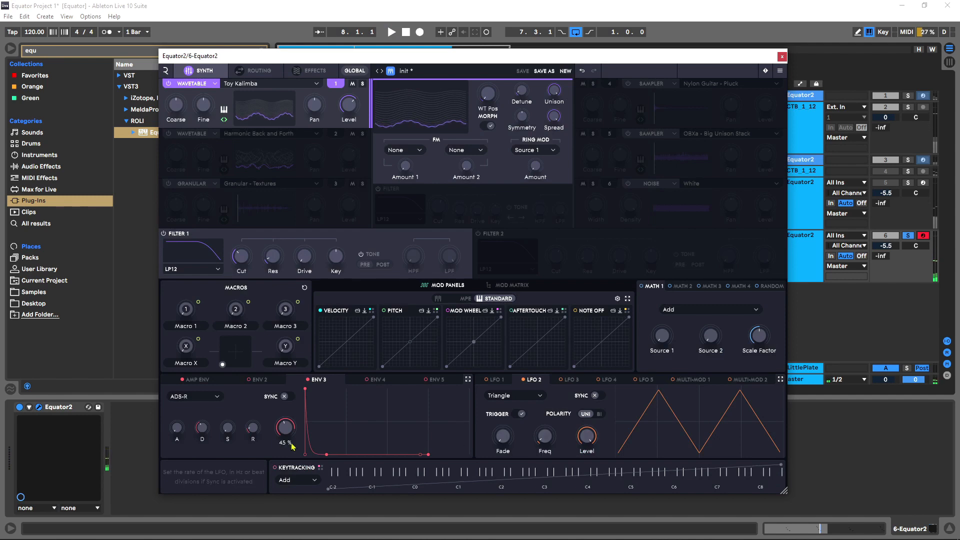
- Modulate Envelope 3's decay with Velocity 1 at an amount of 9 and audition the result
{"action": "left_click", "coordinate": [204, 432]}
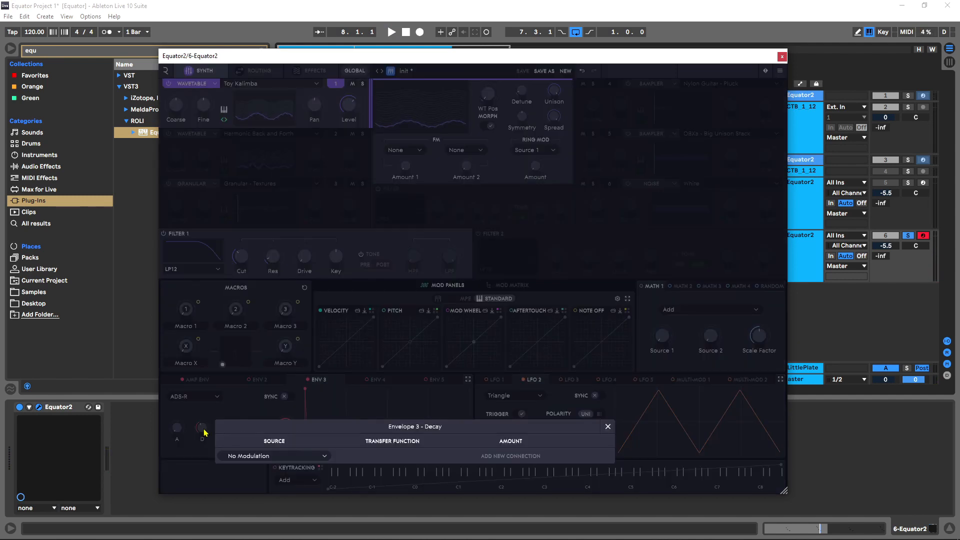
{"action": "left_click", "coordinate": [283, 456]}
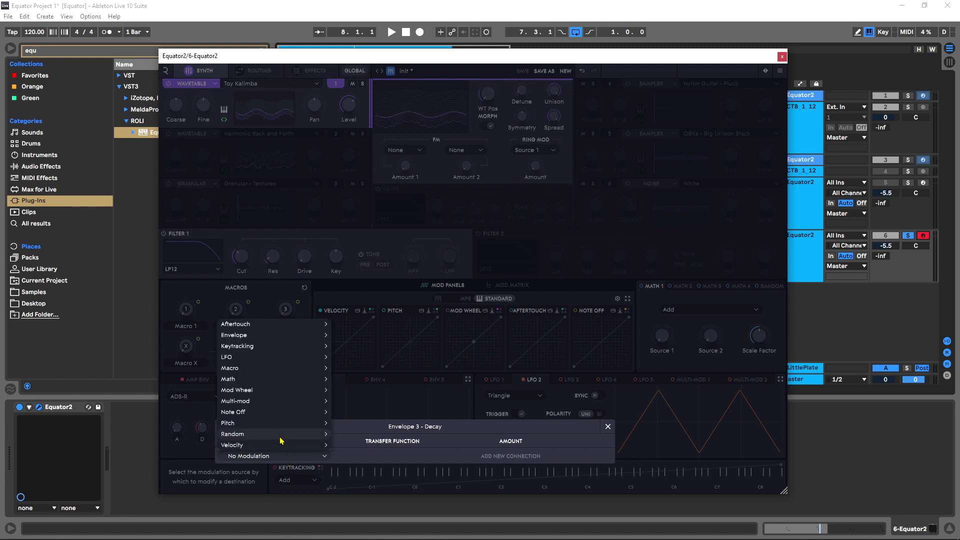
{"action": "mouse_move", "coordinate": [287, 449]}
{"action": "left_click", "coordinate": [364, 411]}
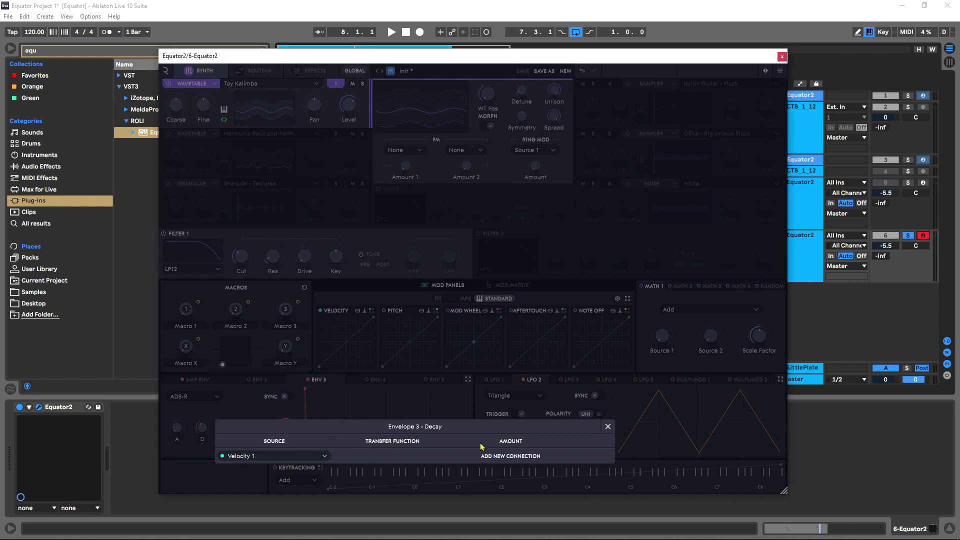
{"action": "left_click", "coordinate": [491, 456]}
{"action": "left_click_drag", "start_coordinate": [537, 457], "coordinate": [533, 457]}
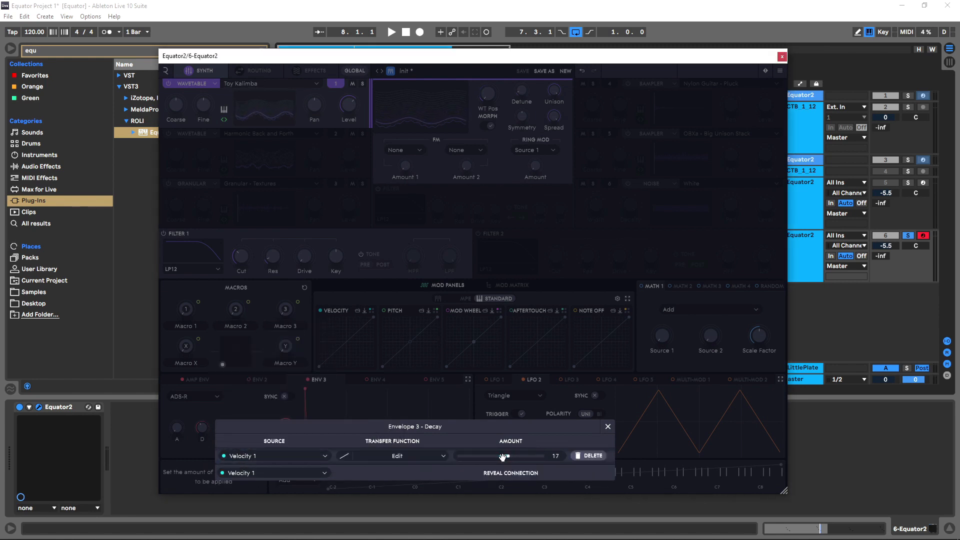
{"action": "key", "text": "space"}
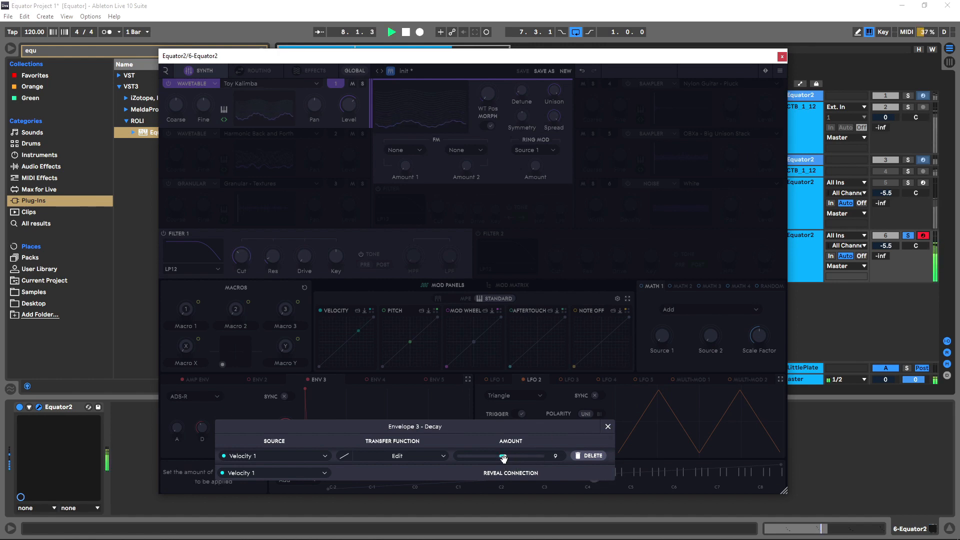
{"action": "key", "text": "space"}
{"action": "left_click", "coordinate": [608, 427]}
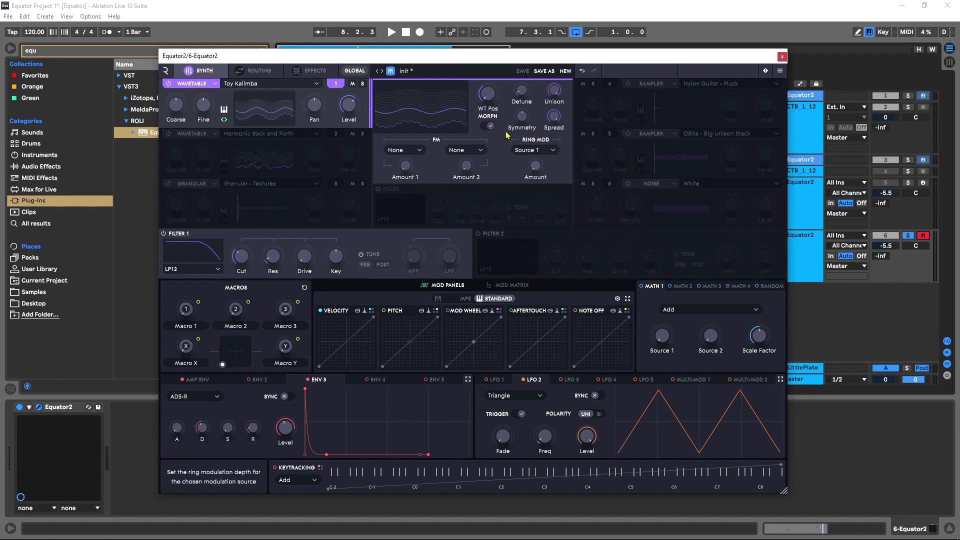
- Set the amount of LFO 2's modulation of source 1's wavetable position to 63 while auditioning
{"action": "left_click", "coordinate": [488, 97]}
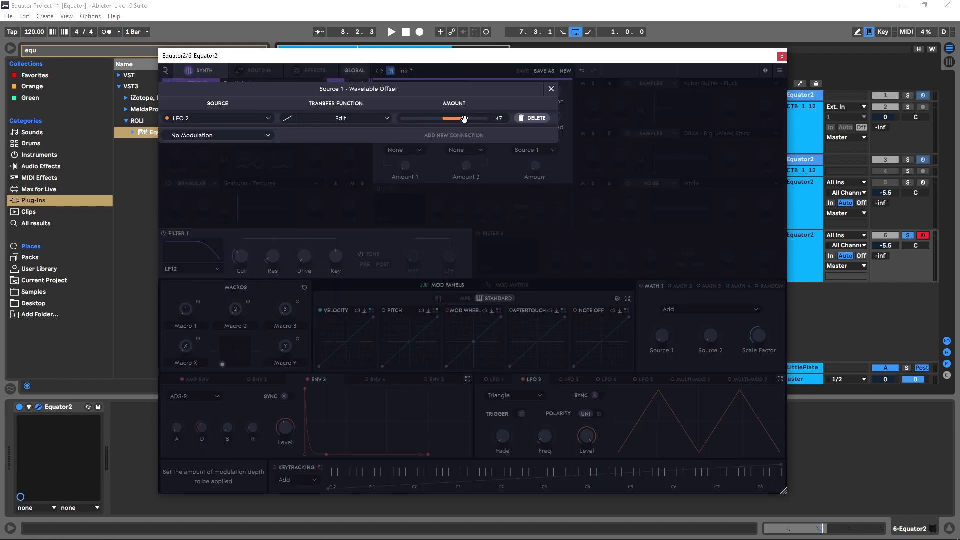
{"action": "key", "text": "space"}
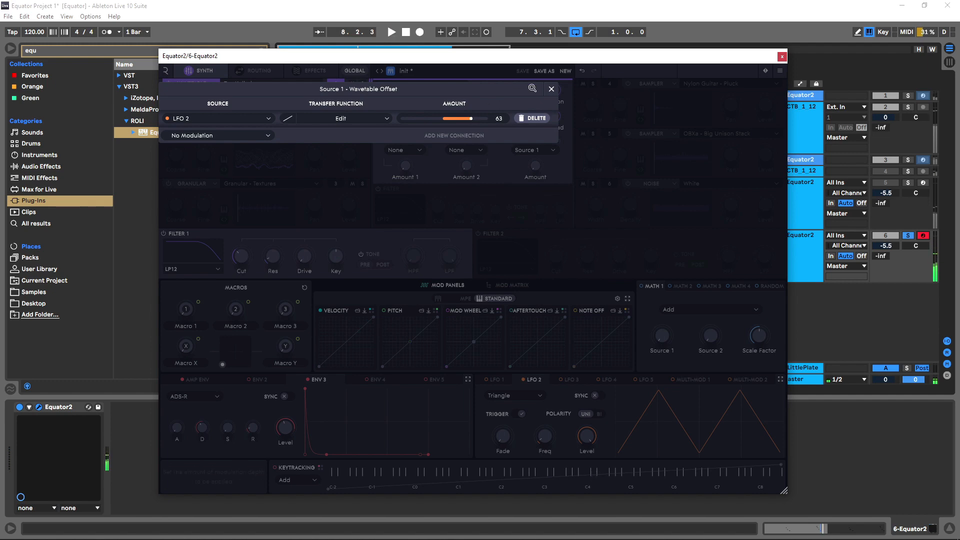
{"action": "left_click", "coordinate": [551, 89]}
{"action": "key", "text": "space"}
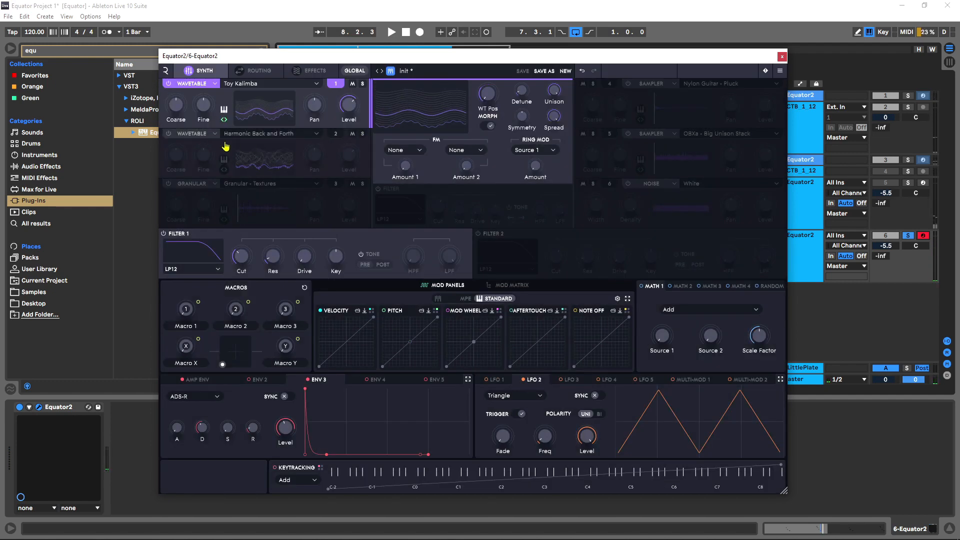
- Enable source 2, change it from Wavetable to Sampler and audition the Nylon Guitar - Pluck sample
{"action": "left_click", "coordinate": [168, 134]}
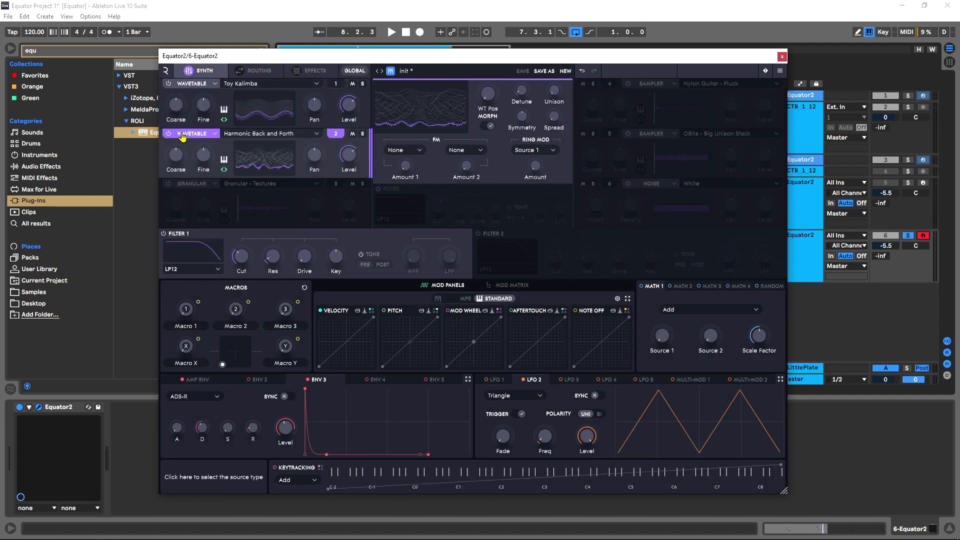
{"action": "left_click", "coordinate": [188, 134]}
{"action": "left_click", "coordinate": [284, 168]}
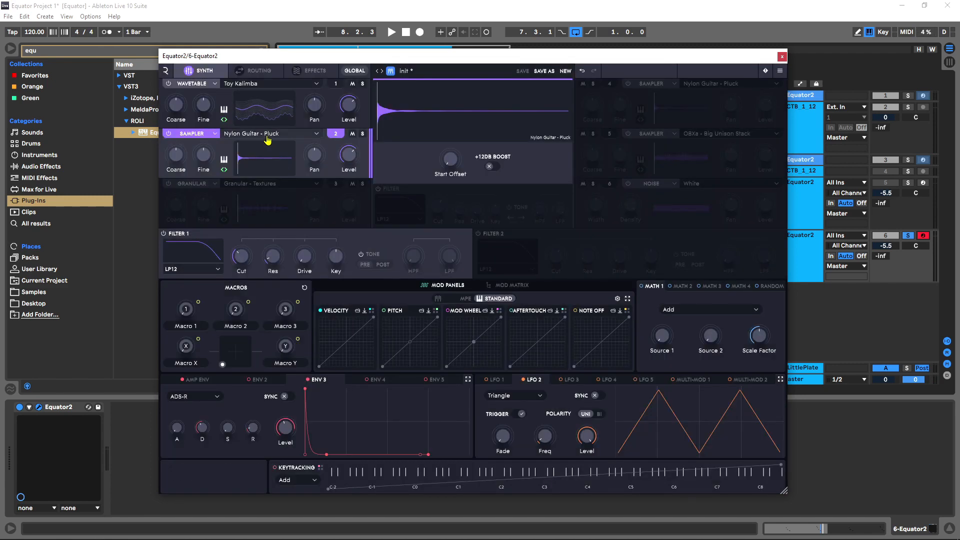
{"action": "left_click", "coordinate": [268, 134]}
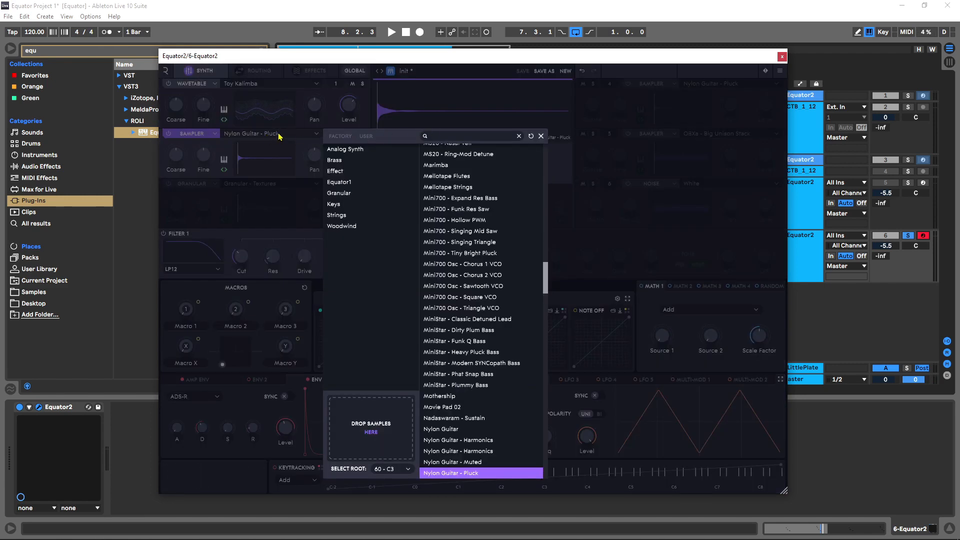
{"action": "left_click", "coordinate": [278, 135]}
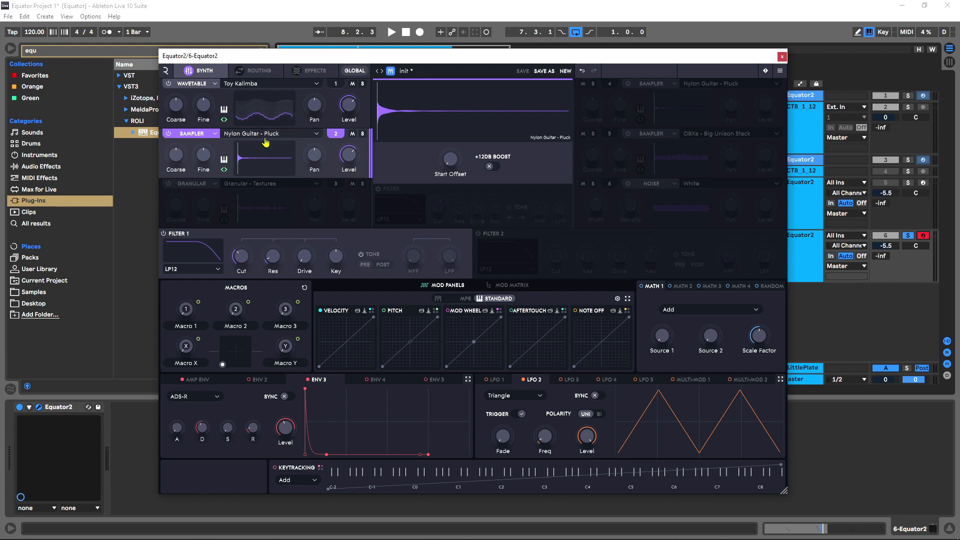
{"action": "key", "text": "space"}
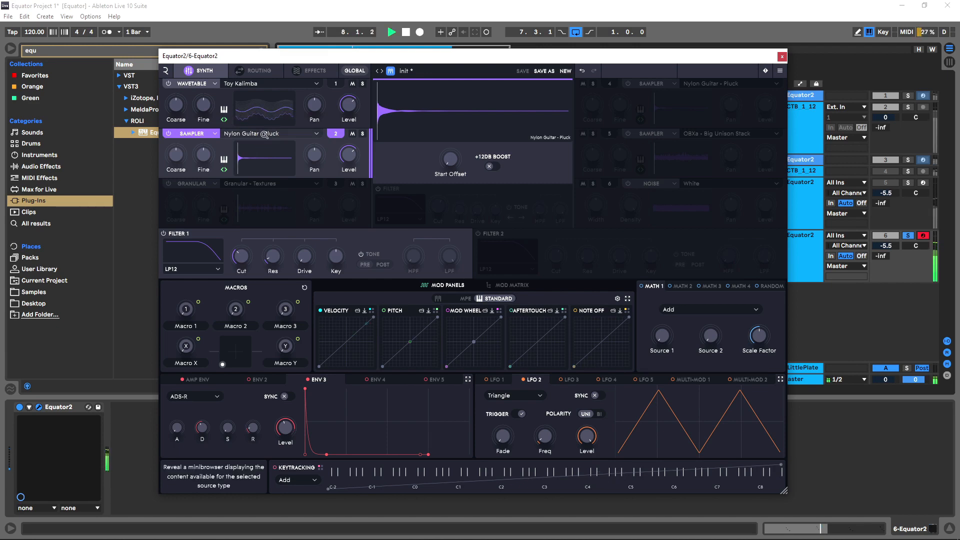
{"action": "key", "text": "space"}
- Search the sample library for "att" and load Attack - Plate 2 into source 2
{"action": "left_click", "coordinate": [270, 135]}
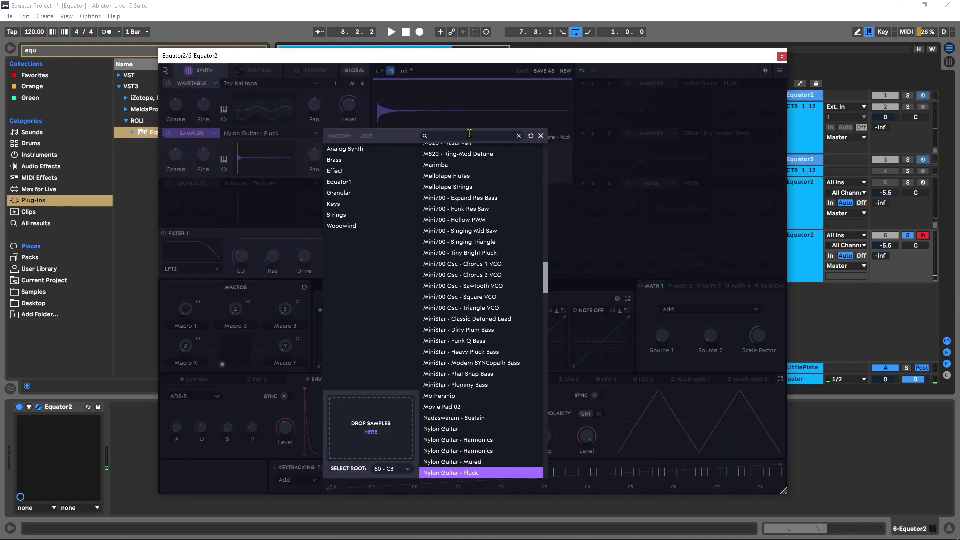
{"action": "type", "text": "att"}
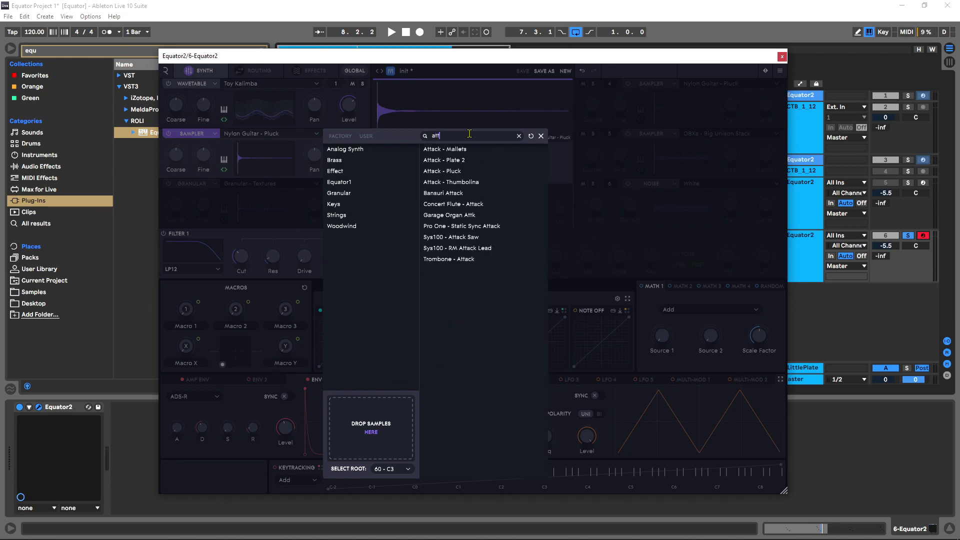
{"action": "double_click", "coordinate": [445, 160]}
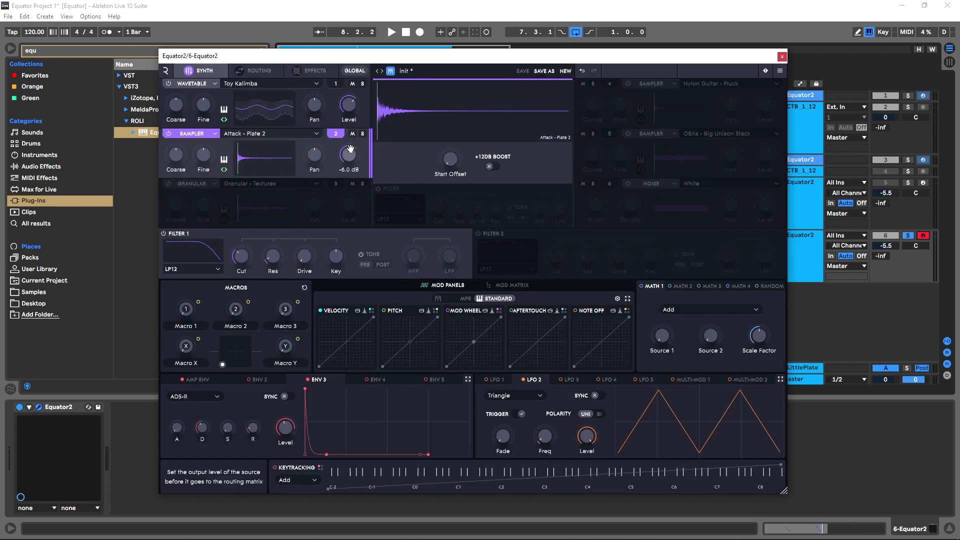
- Audition the Attack - Plate 2 and Toy Kalimba sources in solo, clear the solo and play both together
{"action": "left_click", "coordinate": [362, 133]}
{"action": "key", "text": "space"}
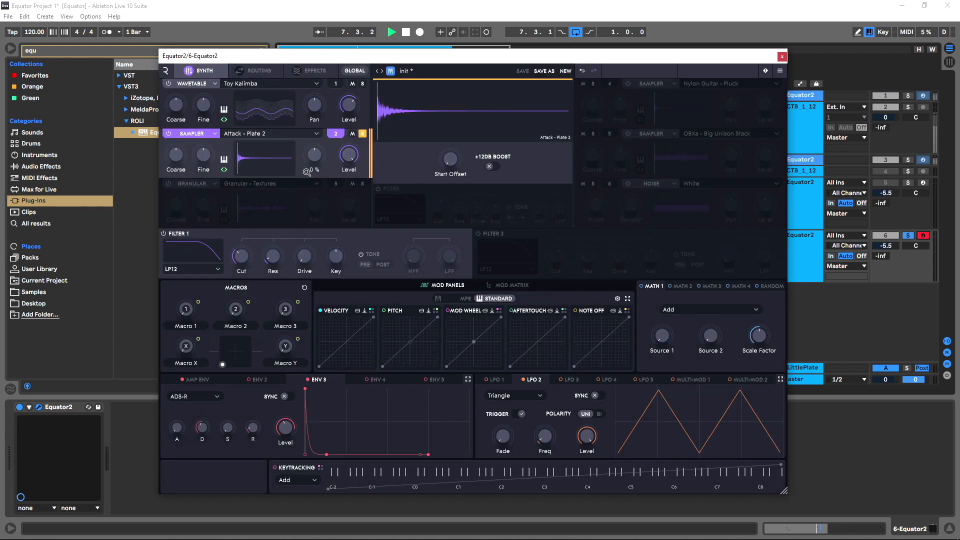
{"action": "key", "text": "space"}
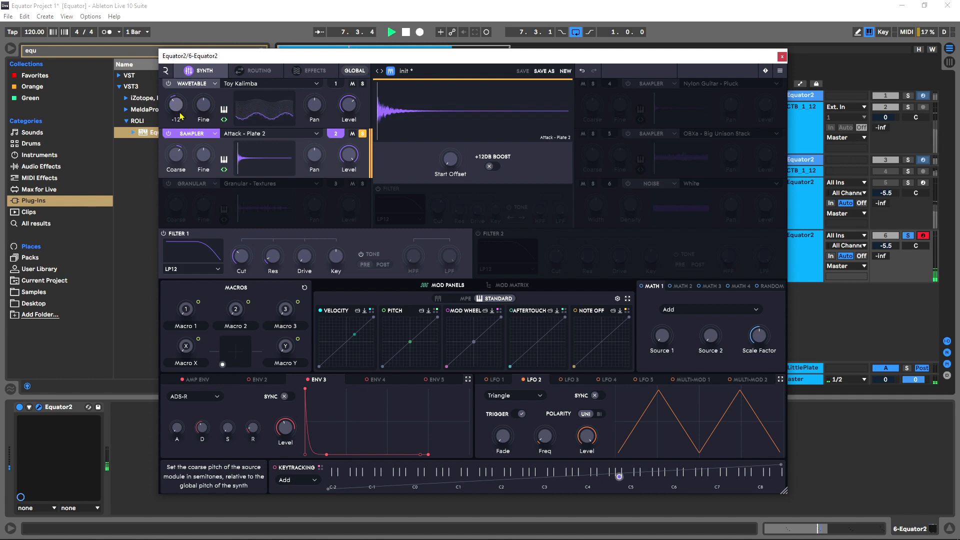
{"action": "left_click", "coordinate": [362, 84]}
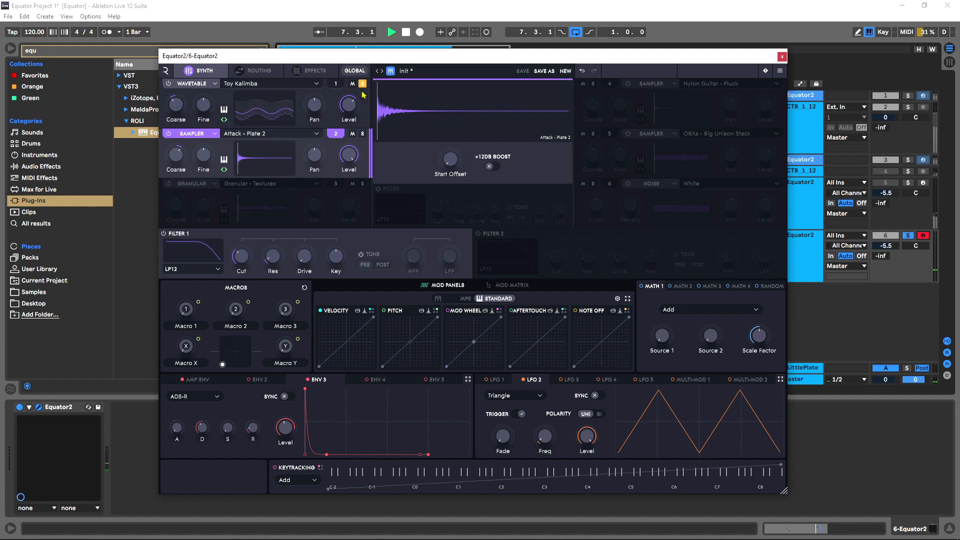
{"action": "key", "text": "space"}
{"action": "left_click", "coordinate": [363, 84]}
{"action": "key", "text": "space"}
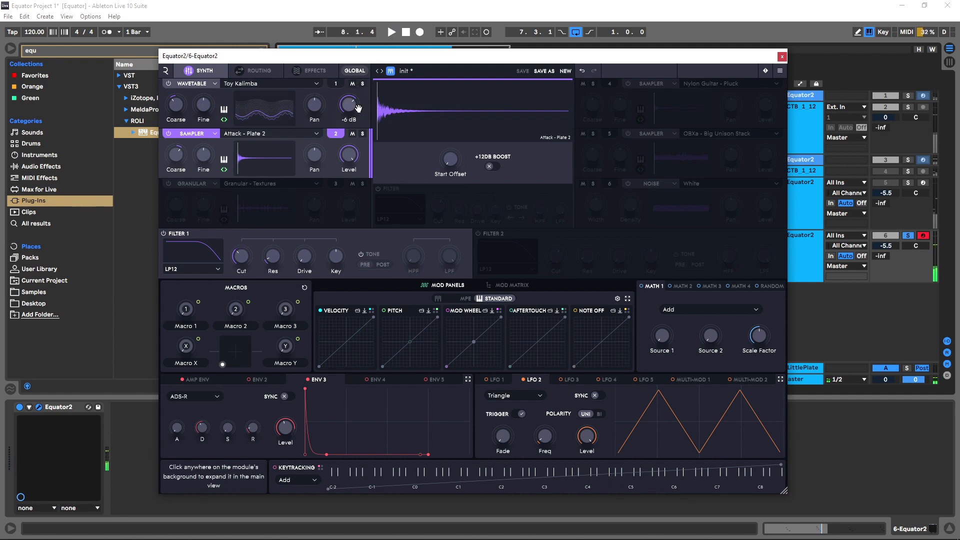
- Enable source 3 and change it from Granular to a Sine wavetable
{"action": "left_click", "coordinate": [185, 186]}
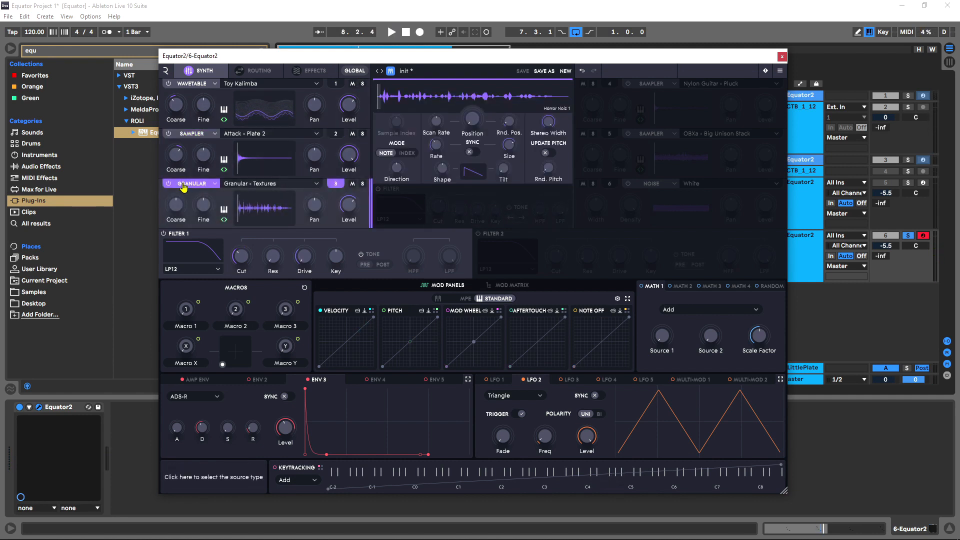
{"action": "left_click", "coordinate": [186, 184]}
{"action": "left_click", "coordinate": [245, 214]}
{"action": "left_click", "coordinate": [273, 192]}
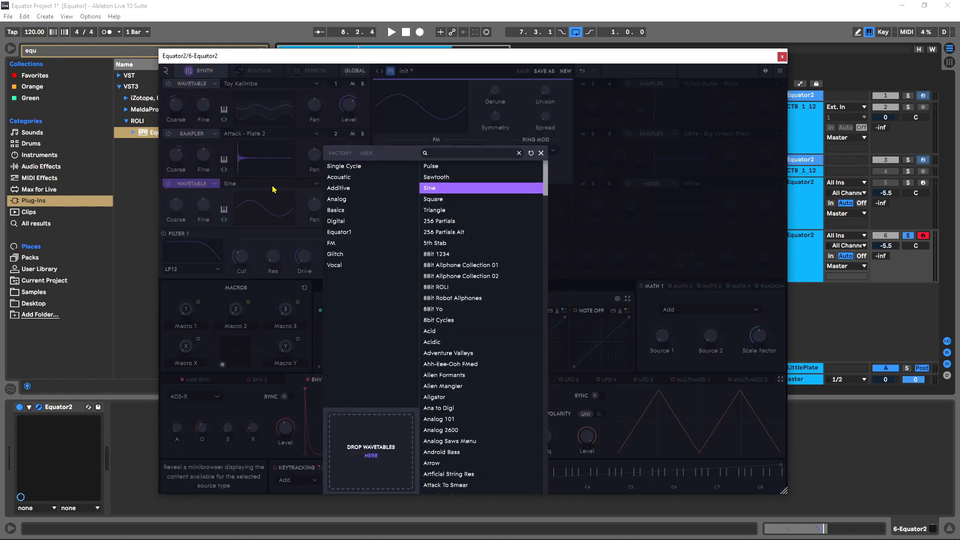
{"action": "left_click", "coordinate": [272, 190]}
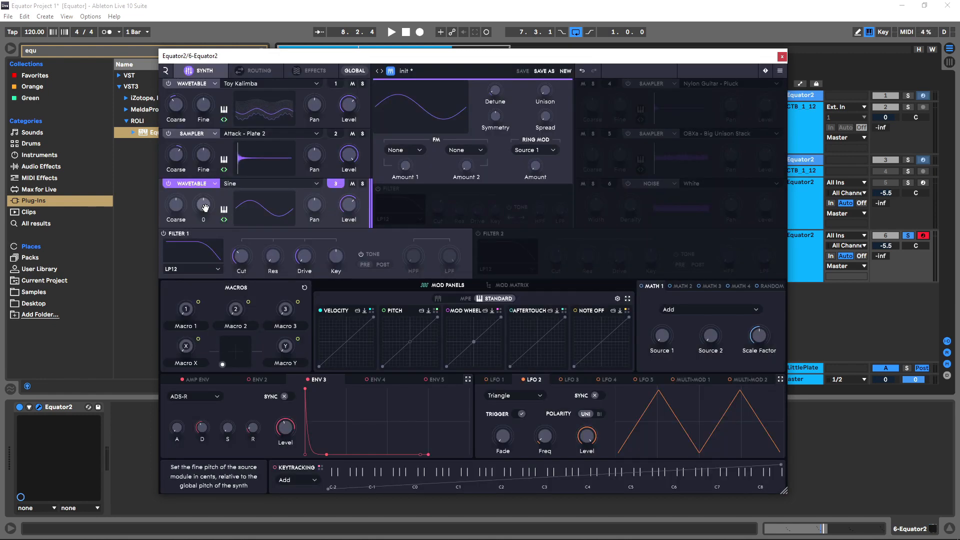
- Adjust the Sine source's coarse pitch and balance the levels, with Sine at -13 dB and Toy Kalimba at -11 dB
{"action": "left_click_drag", "start_coordinate": [181, 205], "coordinate": [184, 210]}
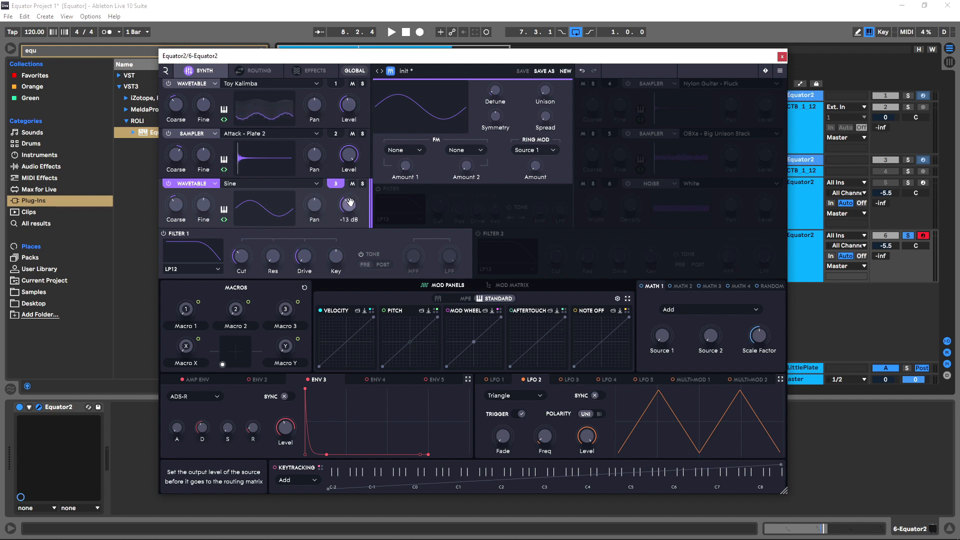
{"action": "key", "text": "space"}
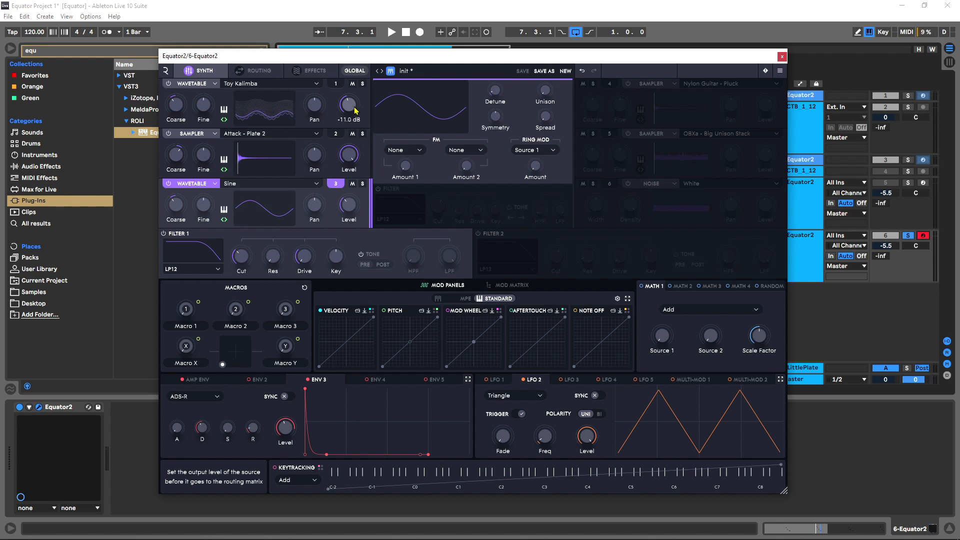
- Add a Big Reverb in effect slot 11, load its Big and Washed Out preset and audition it
{"action": "left_click", "coordinate": [313, 71]}
{"action": "left_click", "coordinate": [545, 209]}
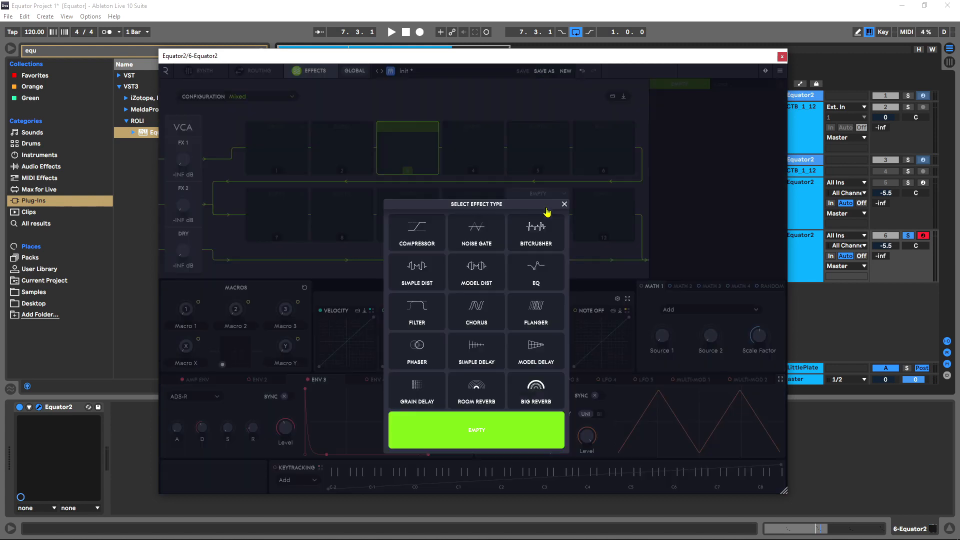
{"action": "left_click", "coordinate": [543, 395]}
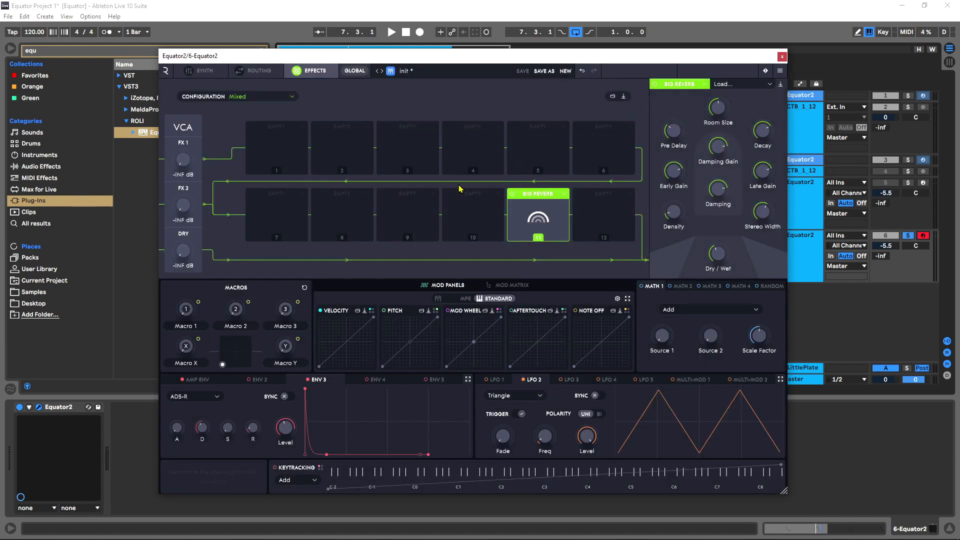
{"action": "left_click", "coordinate": [730, 84]}
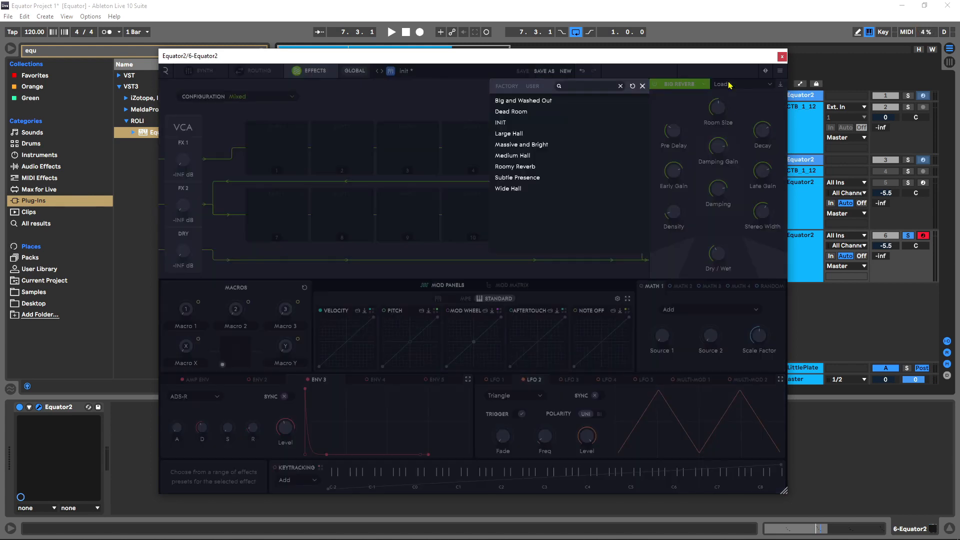
{"action": "left_click", "coordinate": [515, 101]}
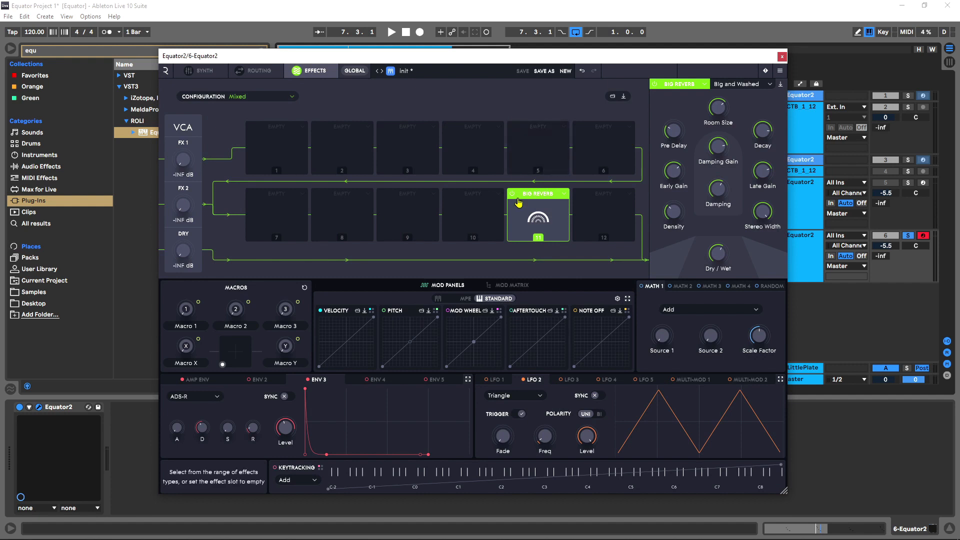
{"action": "key", "text": "space"}
{"action": "key", "text": "space"}
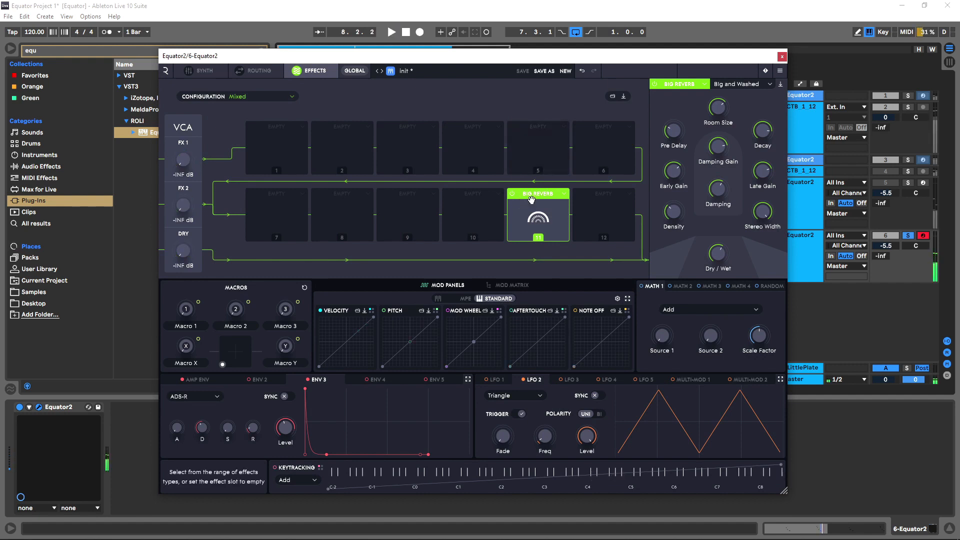
- Add a Compressor in effect slot 10 before the reverb, raise its output gain to 44% and audition it
{"action": "left_click", "coordinate": [492, 213]}
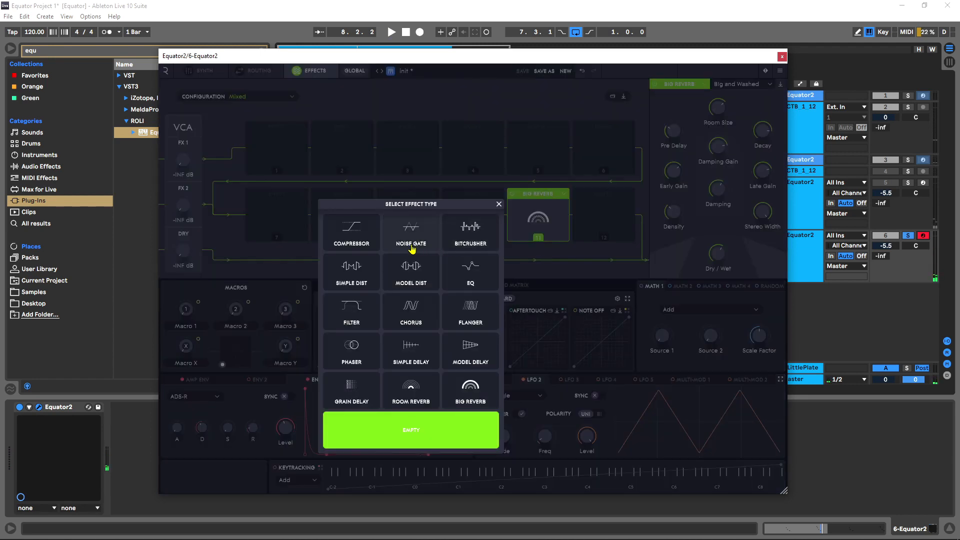
{"action": "left_click", "coordinate": [351, 231]}
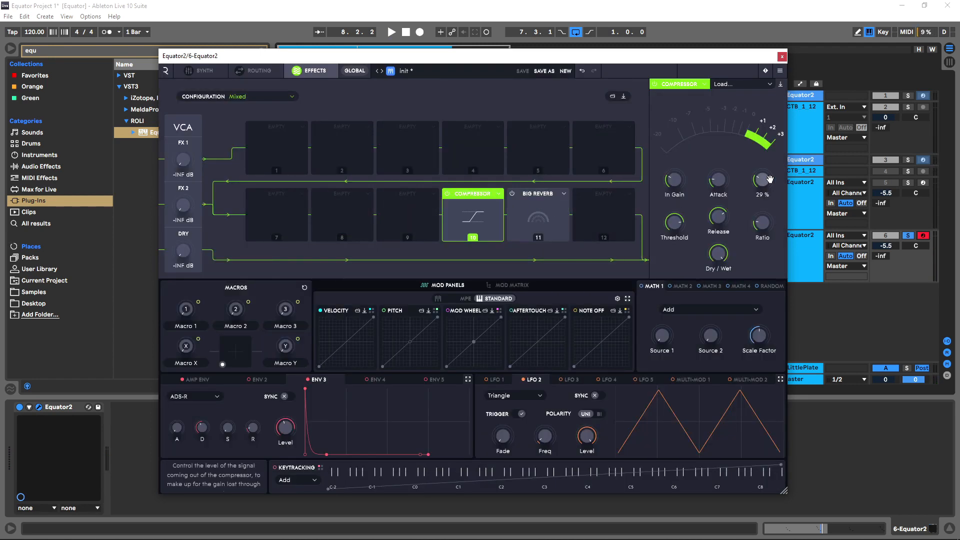
{"action": "left_click_drag", "start_coordinate": [770, 179], "coordinate": [771, 169]}
{"action": "key", "text": "space"}
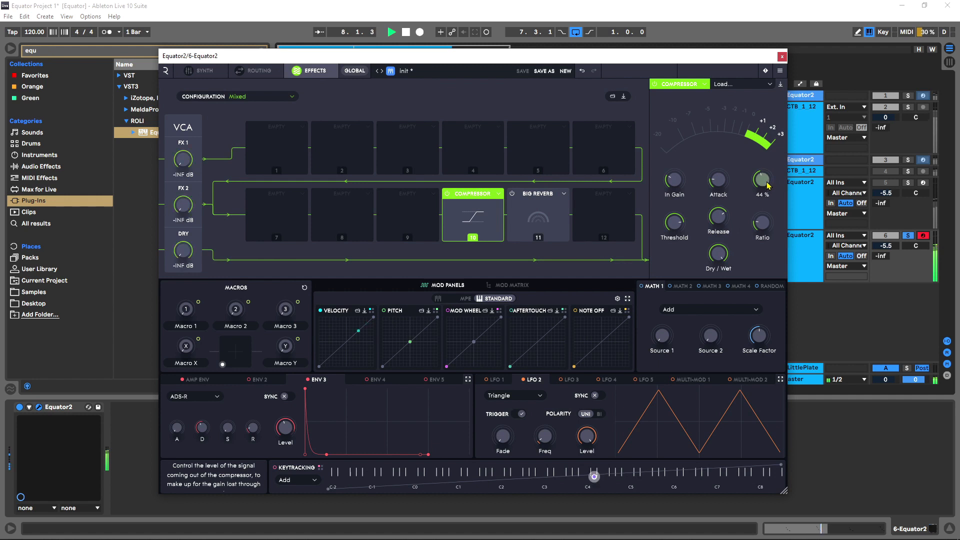
{"action": "key", "text": "space"}
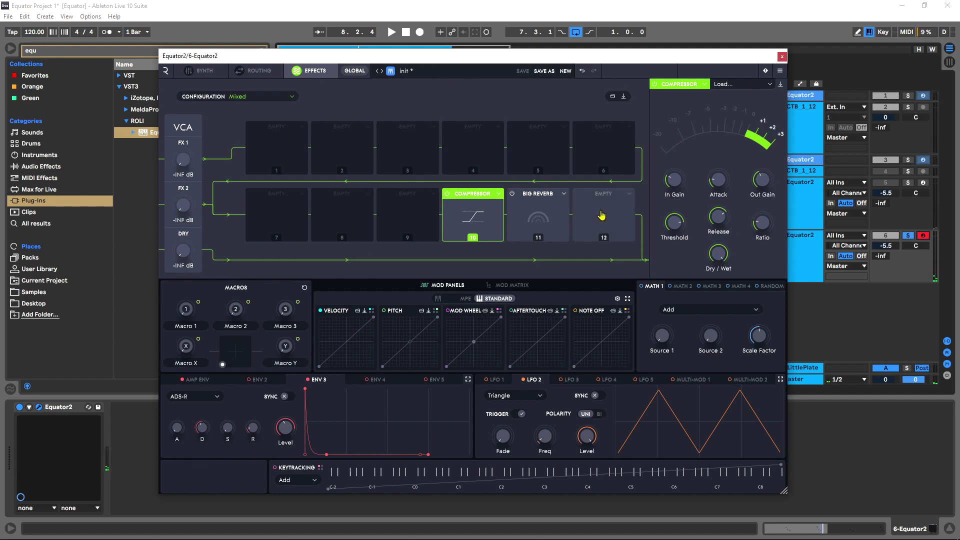
- Shorten Envelope 3's decay and lower its overall level to 33% while auditioning the patch
{"action": "left_click", "coordinate": [220, 75]}
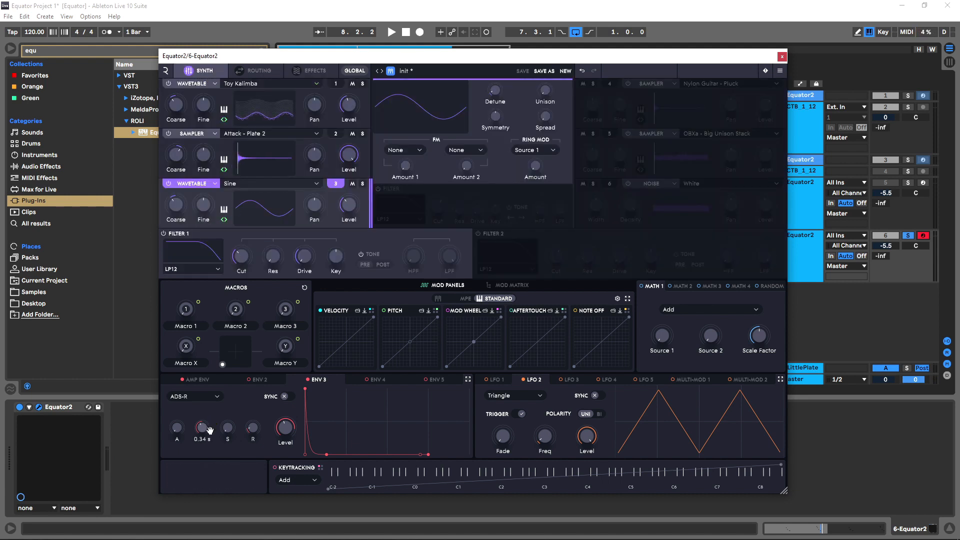
{"action": "key", "text": "space"}
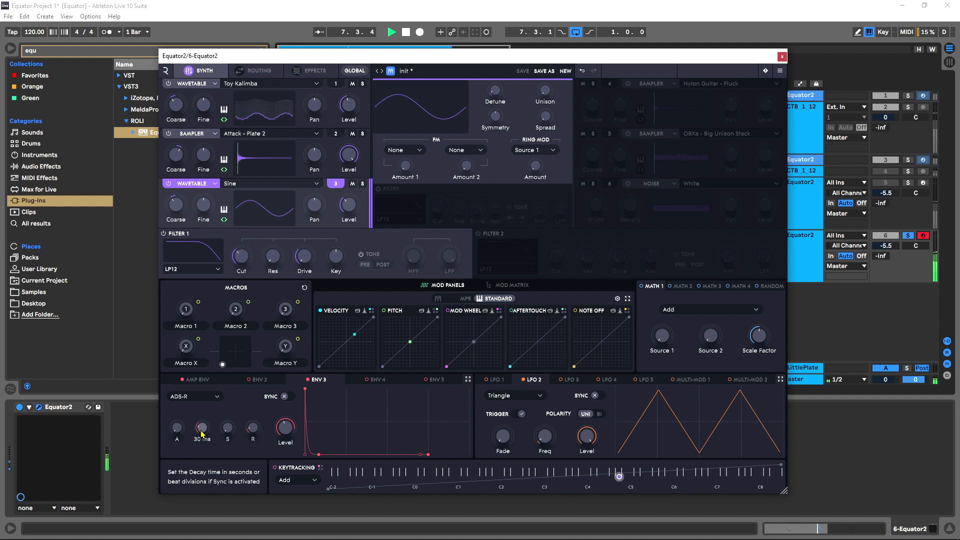
{"action": "left_click_drag", "start_coordinate": [226, 429], "coordinate": [225, 425]}
{"action": "key", "text": "space"}
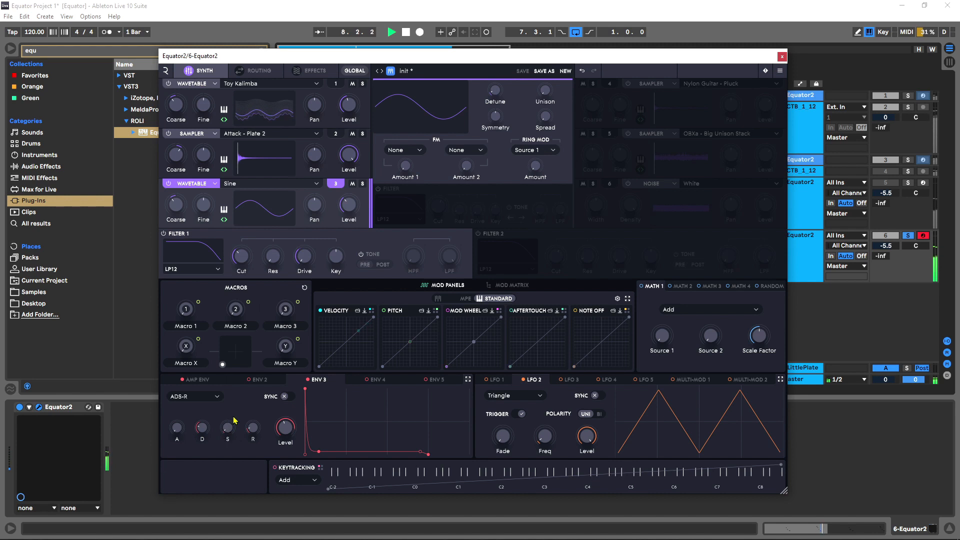
{"action": "key", "text": "space"}
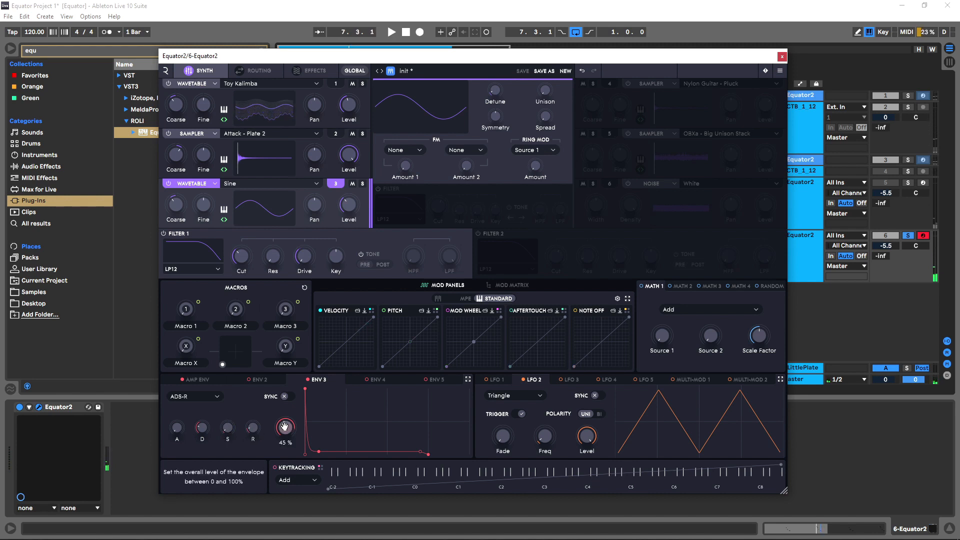
{"action": "key", "text": "space"}
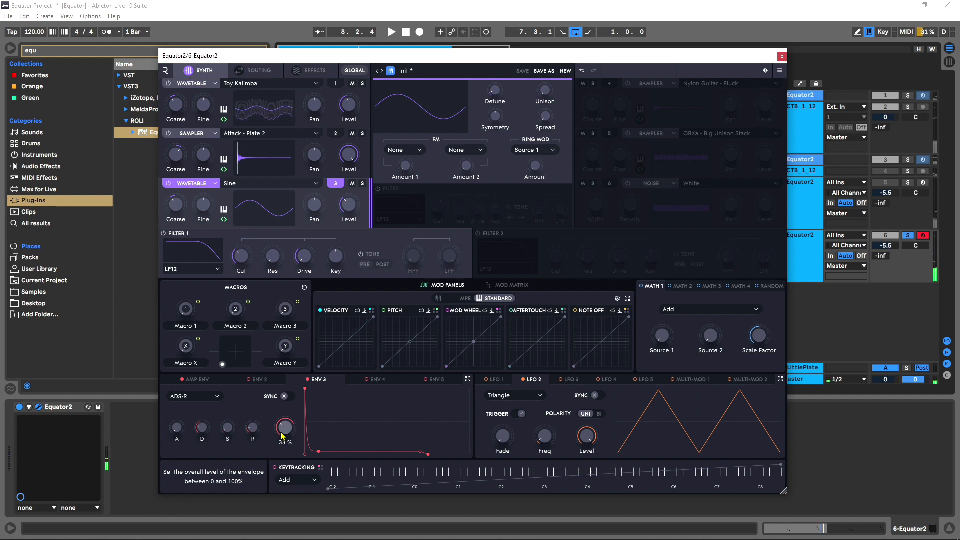
- Add an EQ in effect slot 3, load its Boost 107k preset and audition it
{"action": "left_click", "coordinate": [312, 73]}
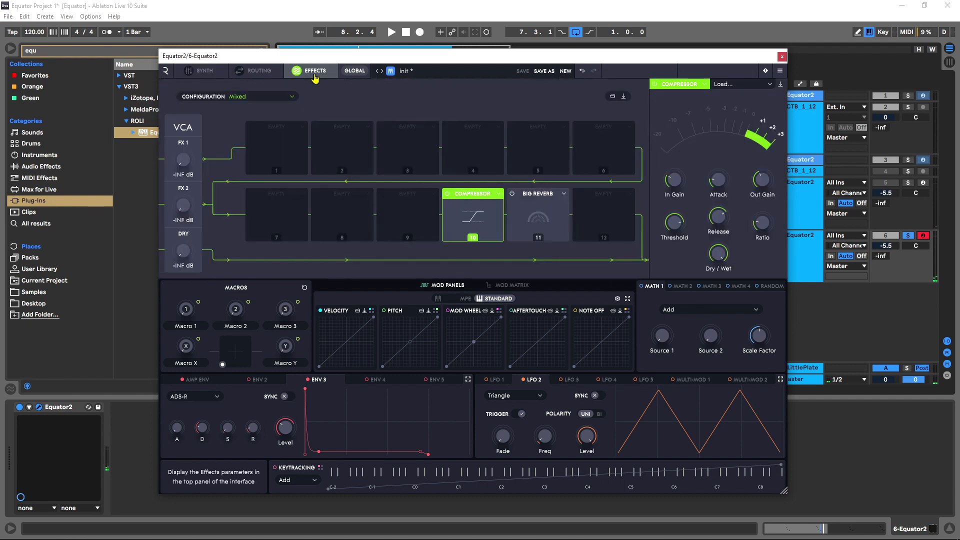
{"action": "left_click", "coordinate": [422, 159]}
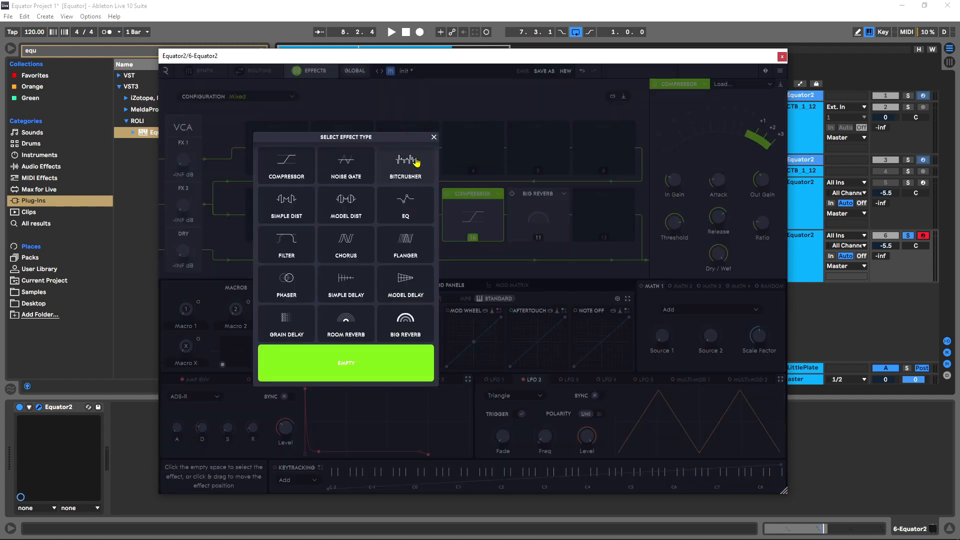
{"action": "left_click", "coordinate": [405, 202]}
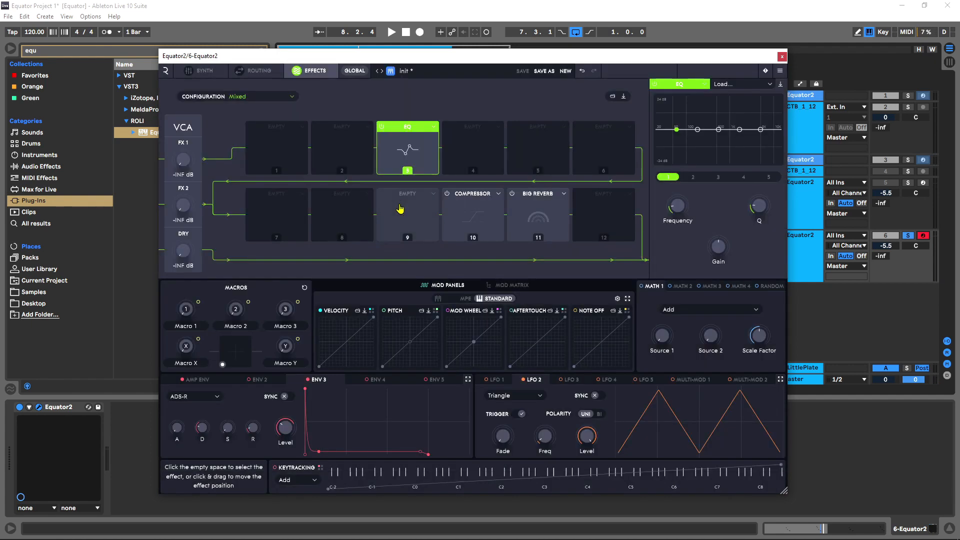
{"action": "left_click", "coordinate": [727, 84]}
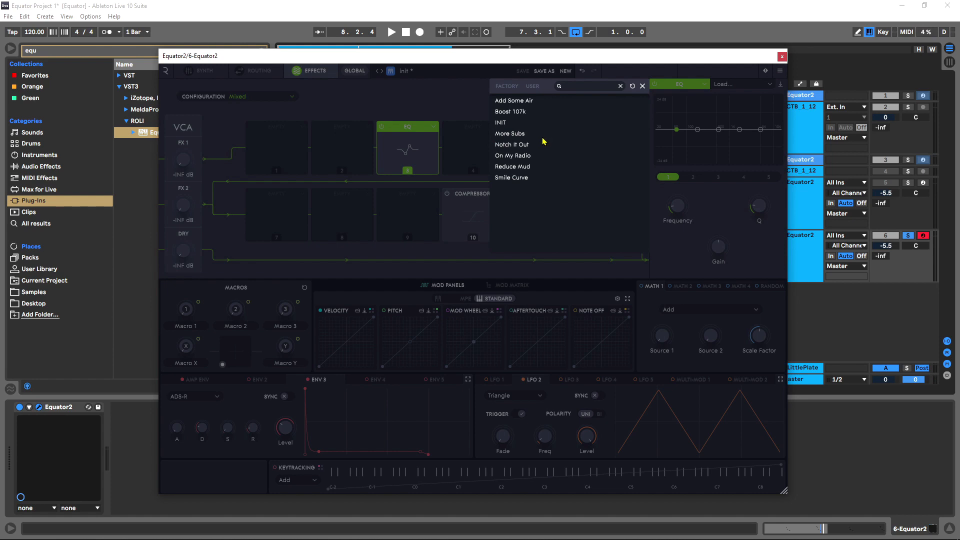
{"action": "left_click", "coordinate": [510, 112]}
{"action": "key", "text": "space"}
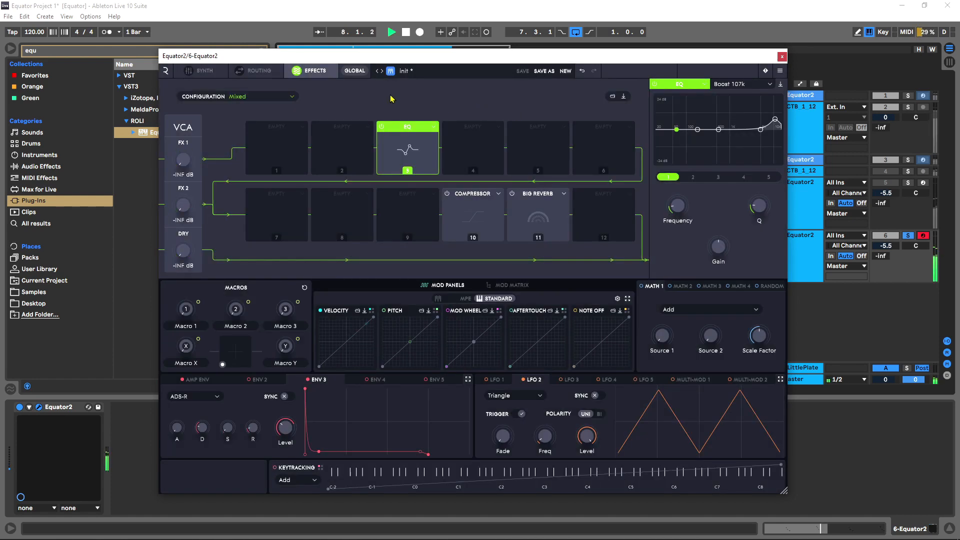
{"action": "key", "text": "space"}
- Enable source 4 and change it from Sampler to a Granular engine
{"action": "left_click", "coordinate": [204, 71]}
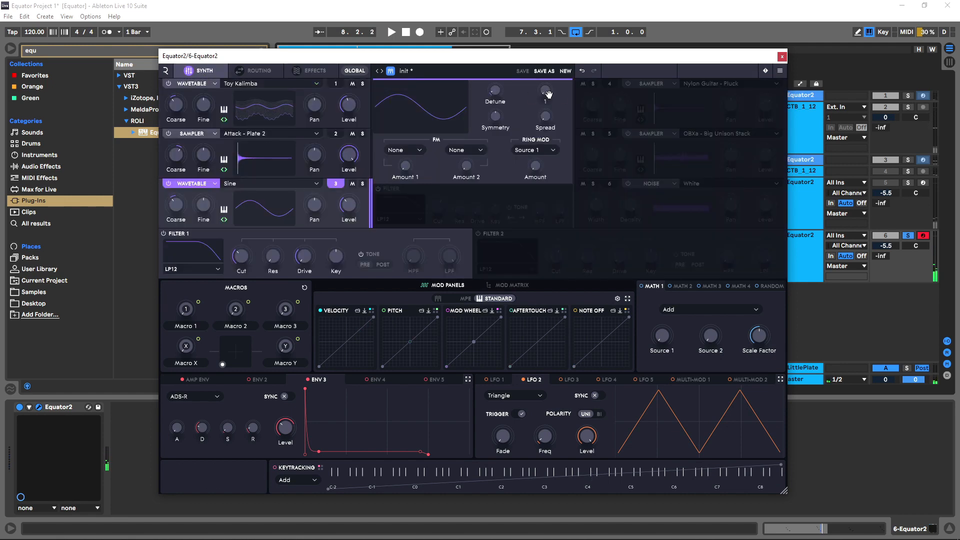
{"action": "left_click", "coordinate": [638, 90]}
{"action": "left_click", "coordinate": [648, 84]}
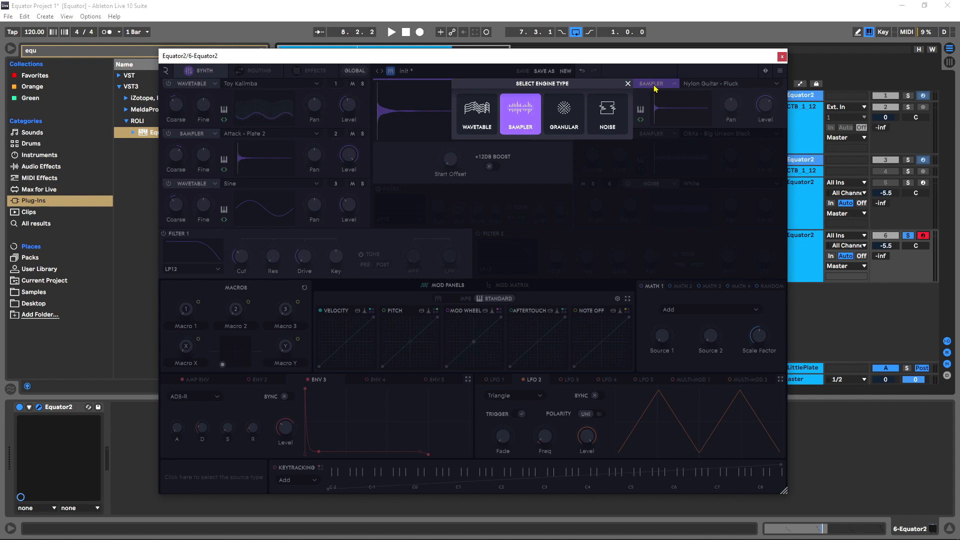
{"action": "left_click", "coordinate": [573, 113]}
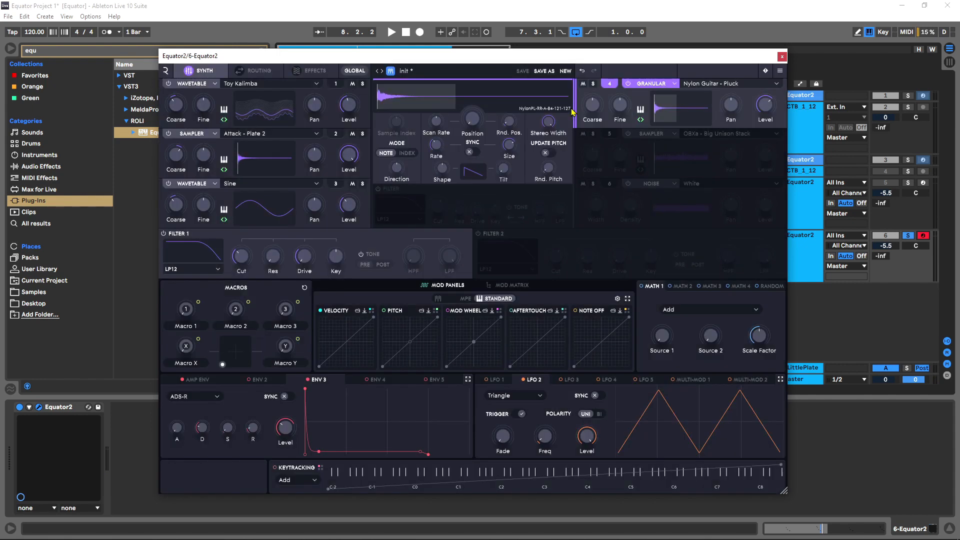
- Load Granular - Foley into source 4 and choose its Bubble Wrap Noise 1 sample
{"action": "left_click", "coordinate": [701, 85]}
{"action": "left_click", "coordinate": [588, 86]}
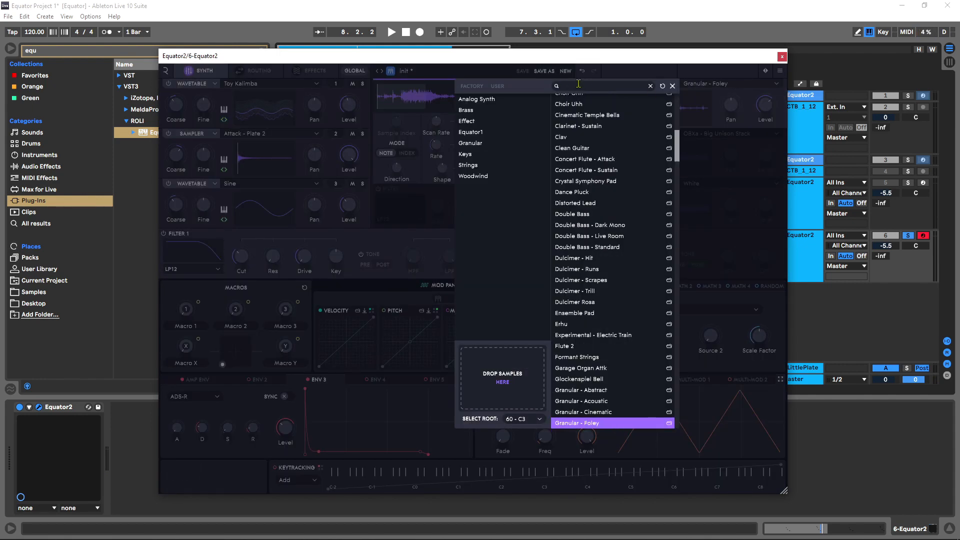
{"action": "type", "text": "fol"}
{"action": "left_click", "coordinate": [591, 100]}
{"action": "left_click", "coordinate": [669, 100]}
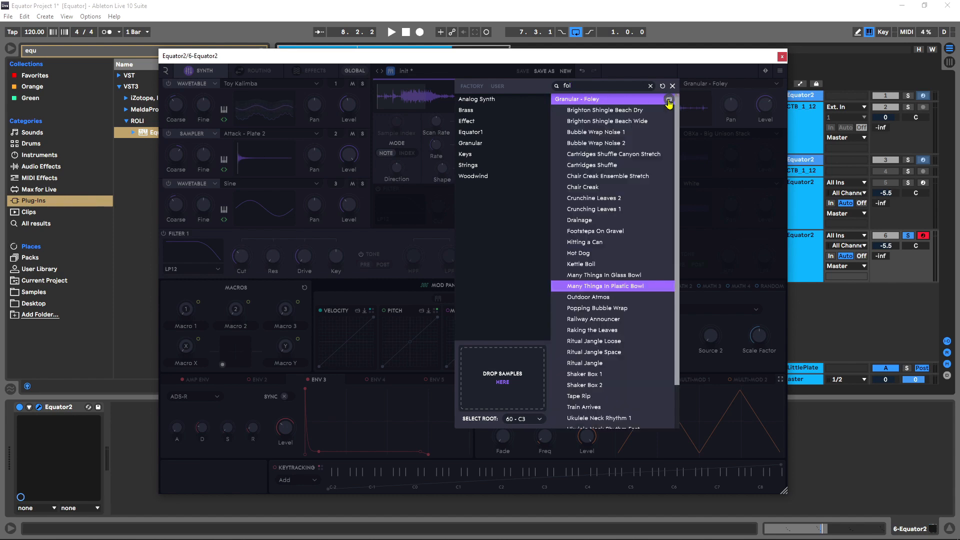
{"action": "double_click", "coordinate": [584, 133]}
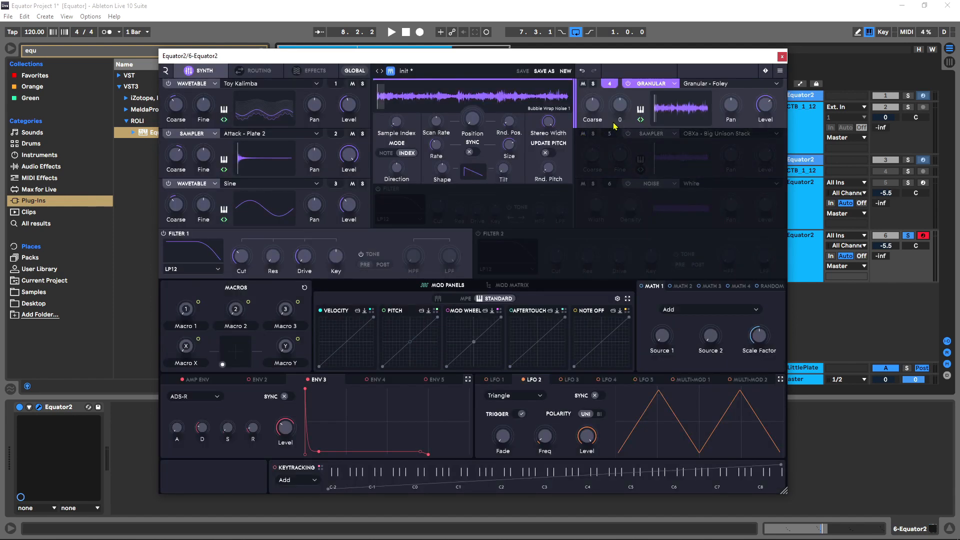
- Audition the granular Foley source in solo and in the full mix, checking its level and stereo width
{"action": "key", "text": "space"}
{"action": "key", "text": "space"}
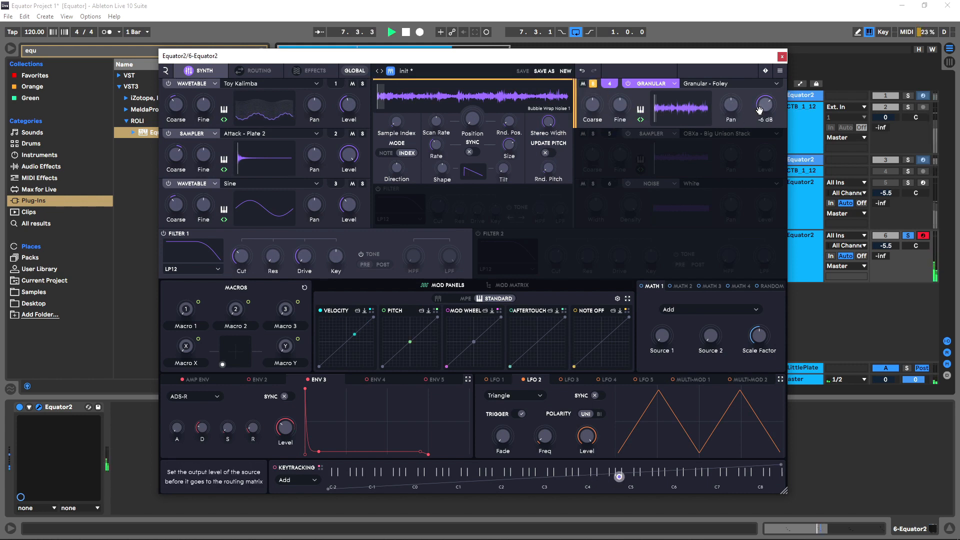
{"action": "key", "text": "space"}
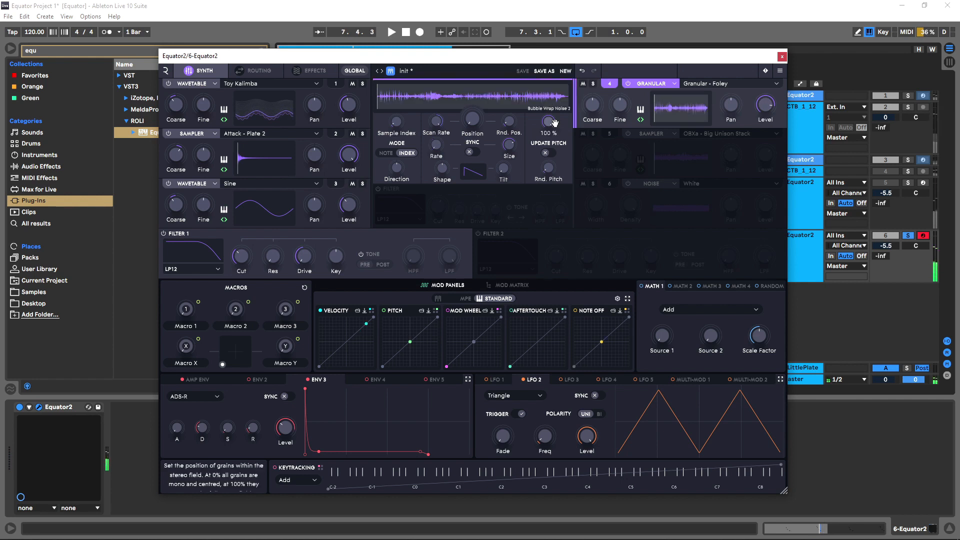
- Set the filter configuration to Parallel, send sources 1 to 3 only to Filter 1 and source 4 only to Filter 2, and enable Filter 2
{"action": "left_click", "coordinate": [257, 74]}
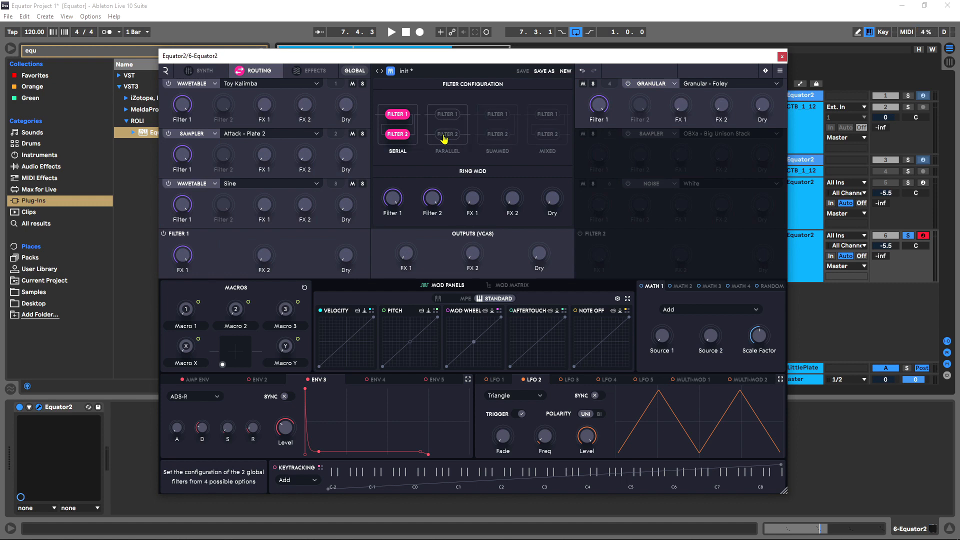
{"action": "left_click", "coordinate": [444, 135]}
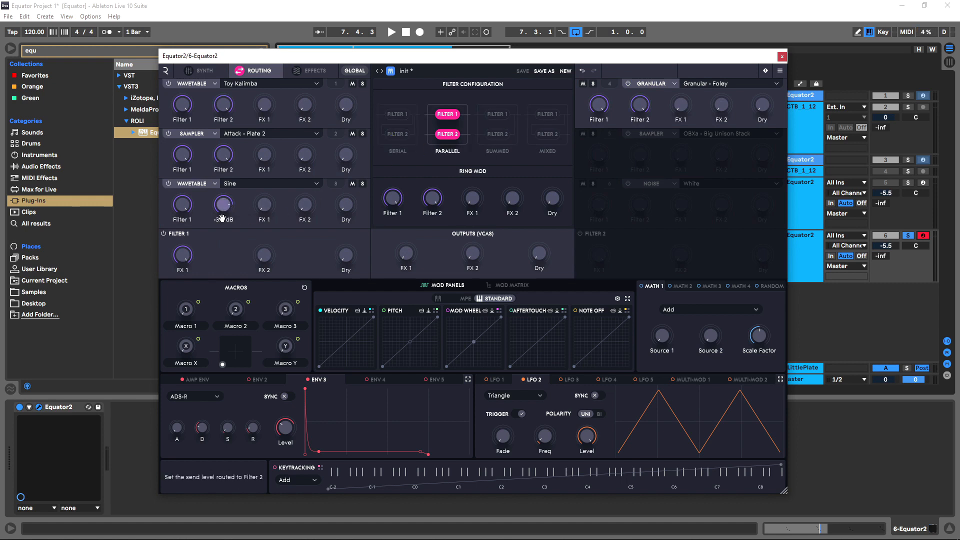
{"action": "left_click_drag", "start_coordinate": [225, 156], "coordinate": [223, 201]}
{"action": "left_click_drag", "start_coordinate": [224, 106], "coordinate": [225, 164]}
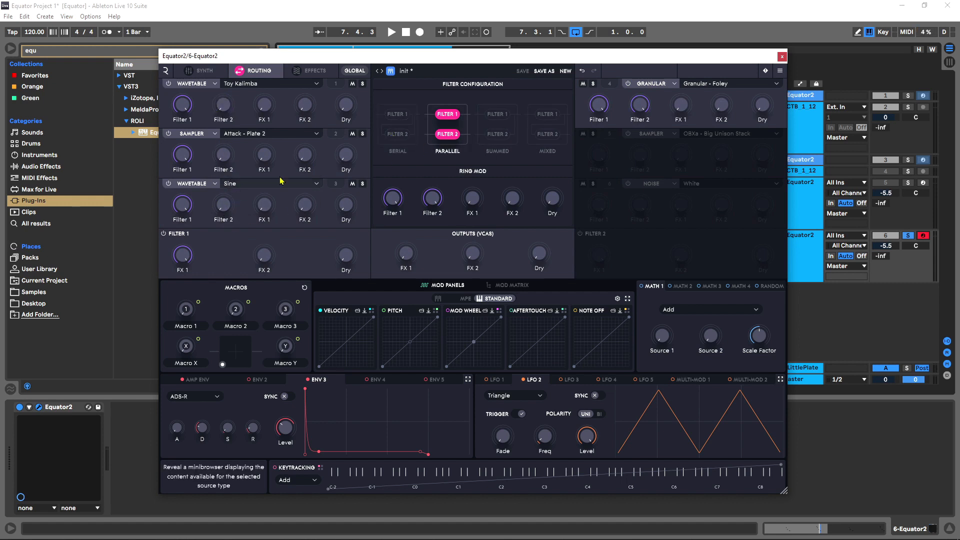
{"action": "left_click_drag", "start_coordinate": [599, 105], "coordinate": [610, 150]}
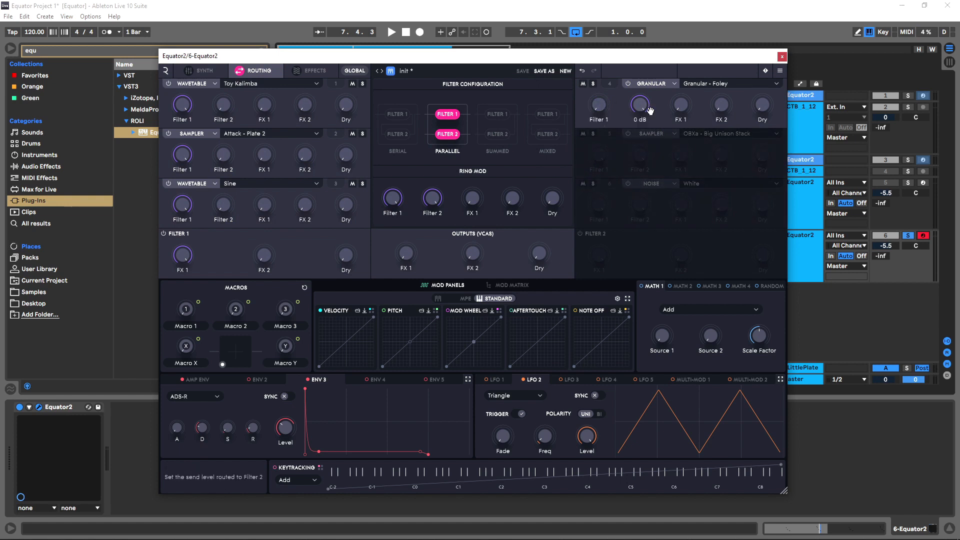
{"action": "left_click", "coordinate": [581, 235]}
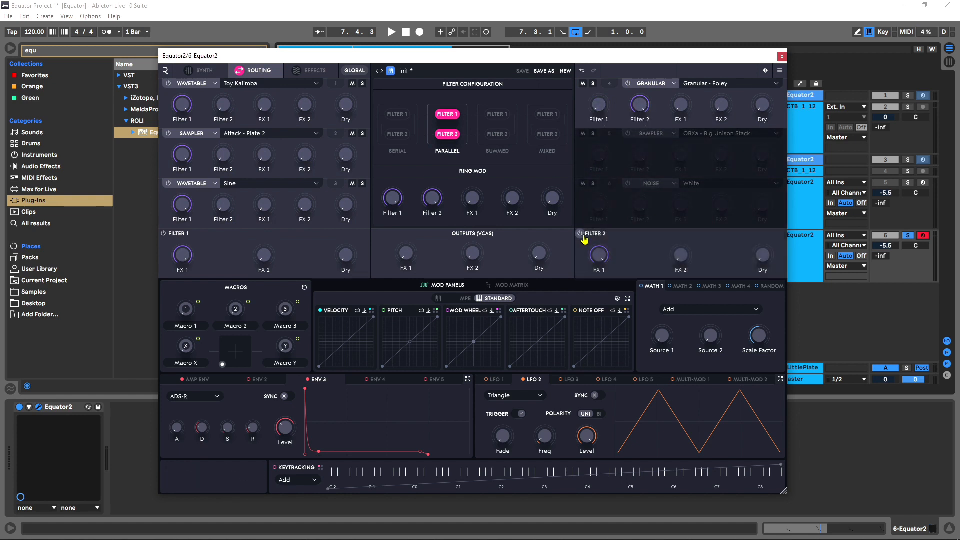
- Change Filter 2's type to HP12 and audition the high-passed Foley layer
{"action": "left_click", "coordinate": [199, 71]}
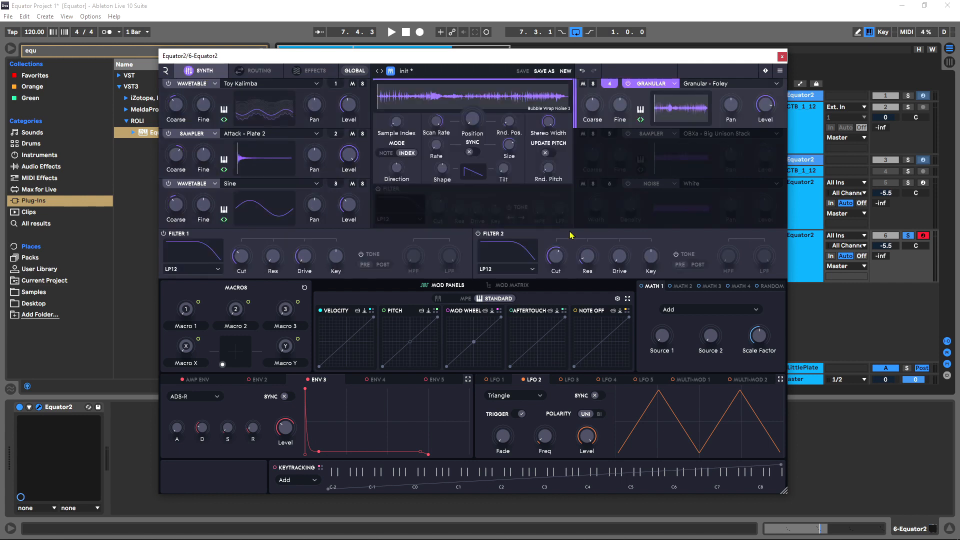
{"action": "left_click", "coordinate": [523, 270]}
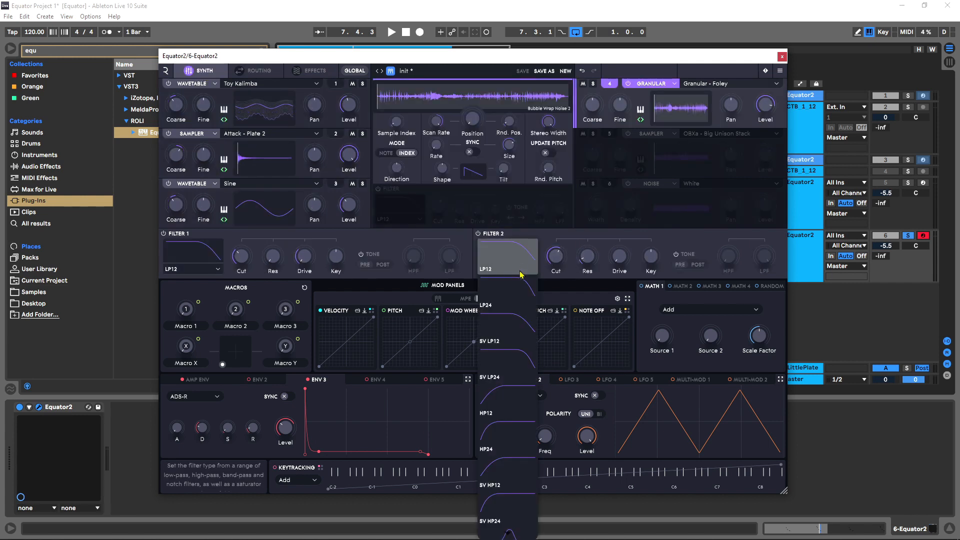
{"action": "left_click", "coordinate": [510, 403]}
{"action": "key", "text": "space"}
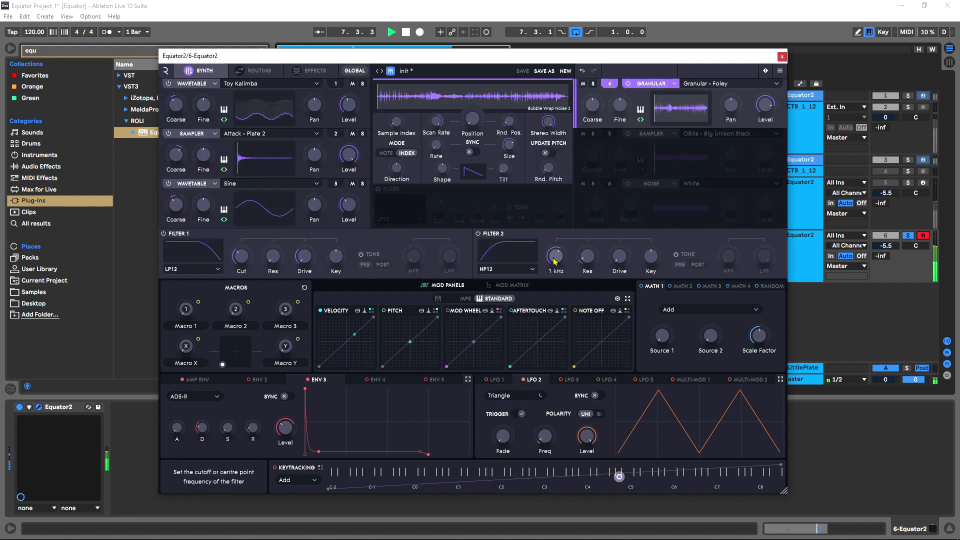
{"action": "key", "text": "space"}
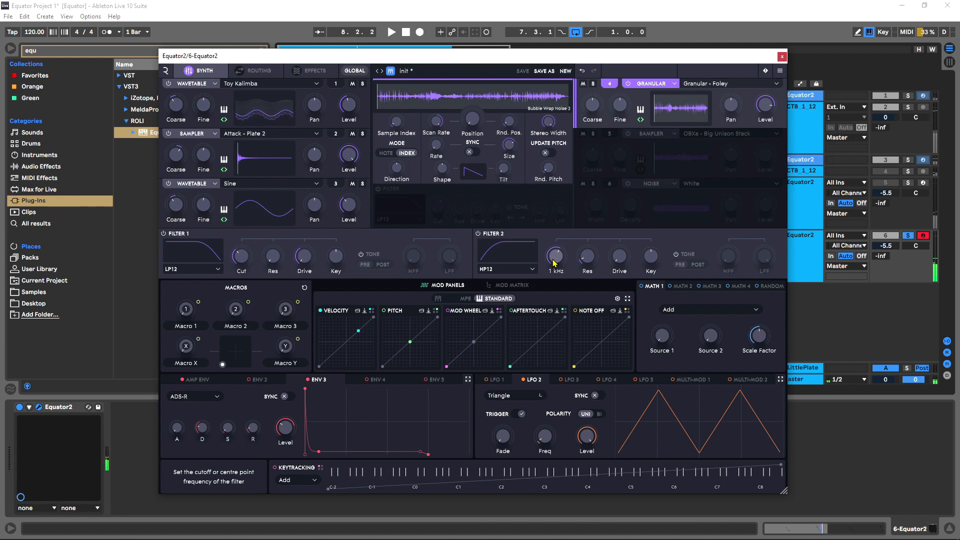
- Add Envelope 3 as a modulation source for source 4's level and reduce the modulation amount during playback
{"action": "right_click", "coordinate": [764, 105]}
{"action": "left_click", "coordinate": [446, 129]}
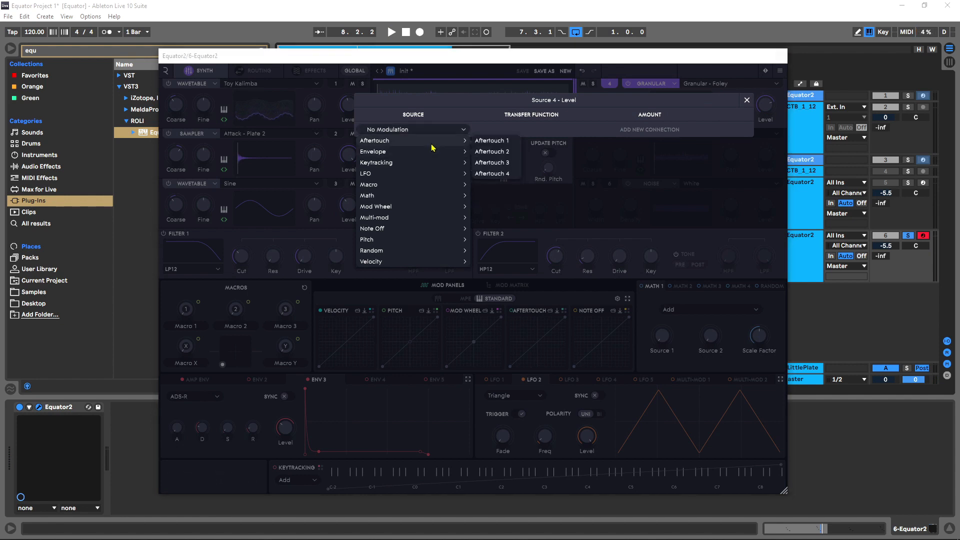
{"action": "mouse_move", "coordinate": [428, 156]}
{"action": "left_click", "coordinate": [497, 174]}
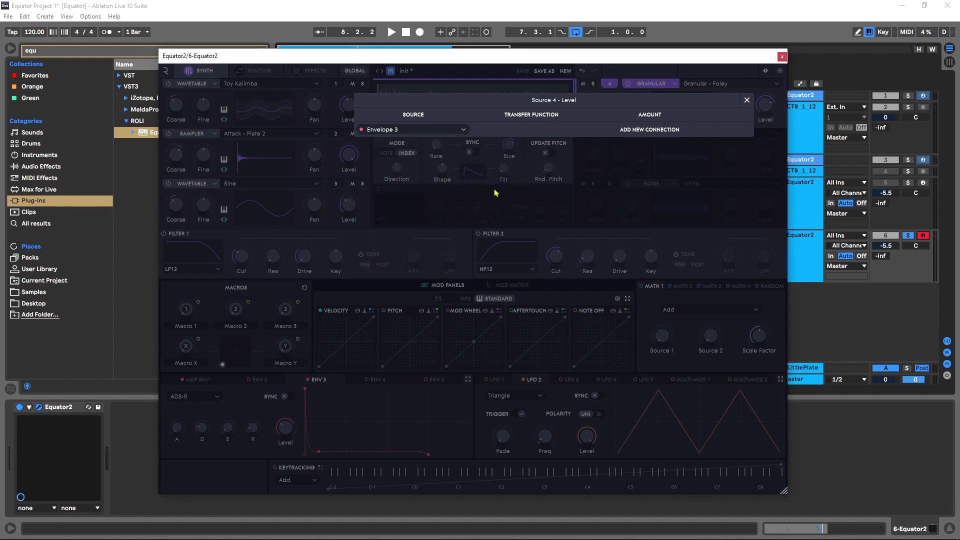
{"action": "left_click", "coordinate": [640, 131]}
{"action": "key", "text": "space"}
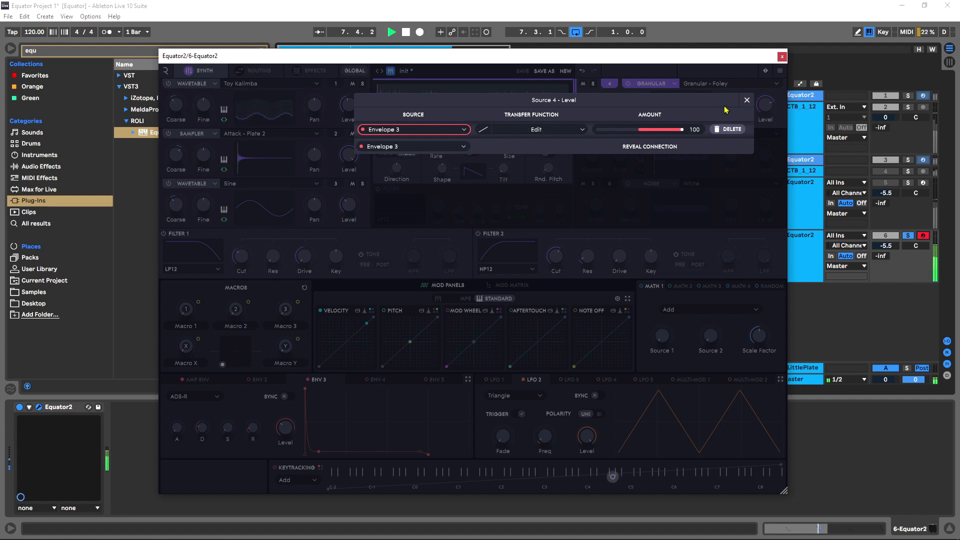
{"action": "left_click_drag", "start_coordinate": [674, 129], "coordinate": [649, 130]}
{"action": "left_click", "coordinate": [746, 101]}
{"action": "key", "text": "space"}
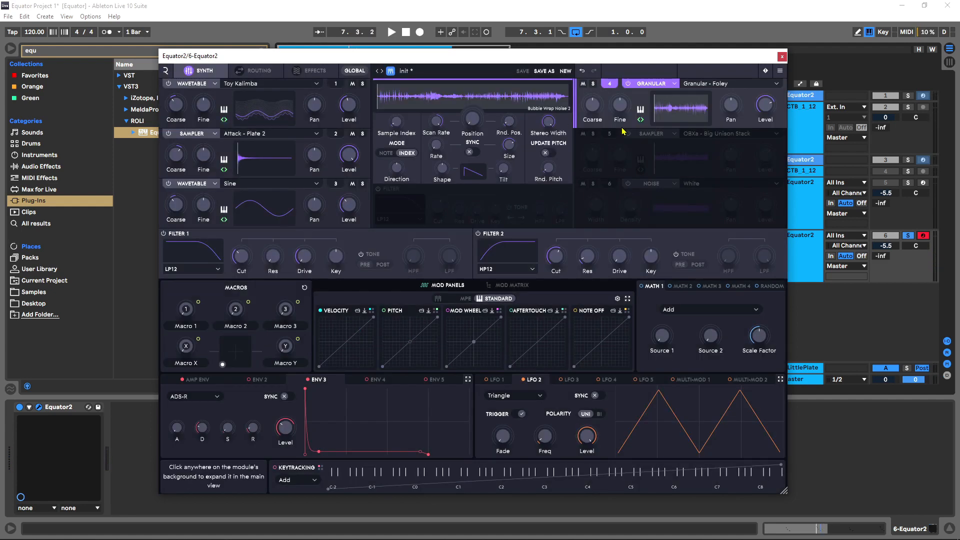
- Turn down source 4's base level, and adjust its grain position and size while auditioning
{"action": "left_click_drag", "start_coordinate": [764, 105], "coordinate": [747, 148]}
{"action": "key", "text": "space"}
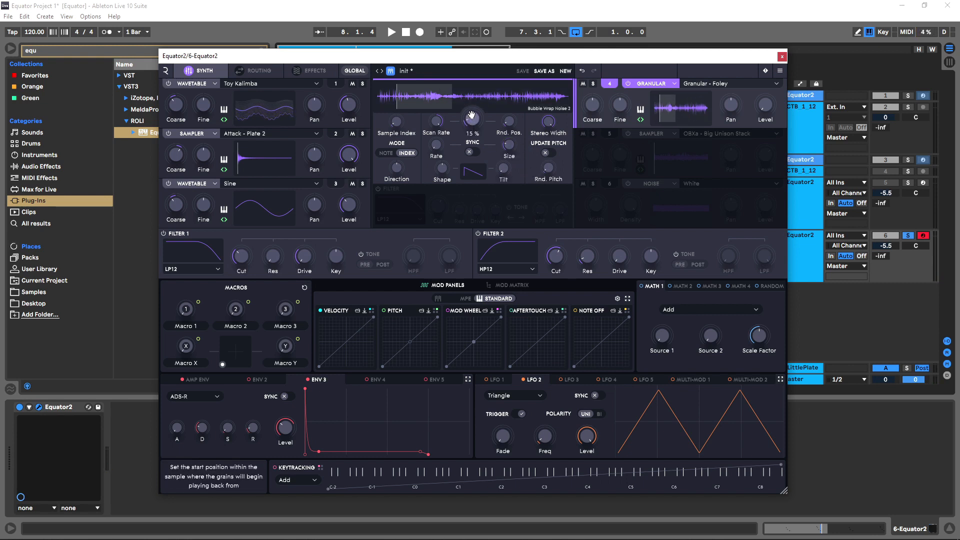
{"action": "key", "text": "space"}
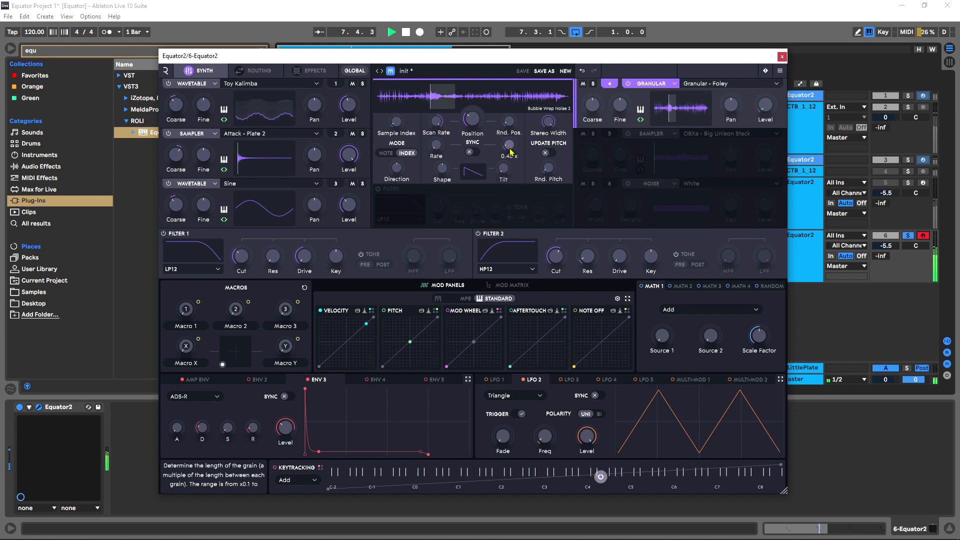
{"action": "key", "text": "space"}
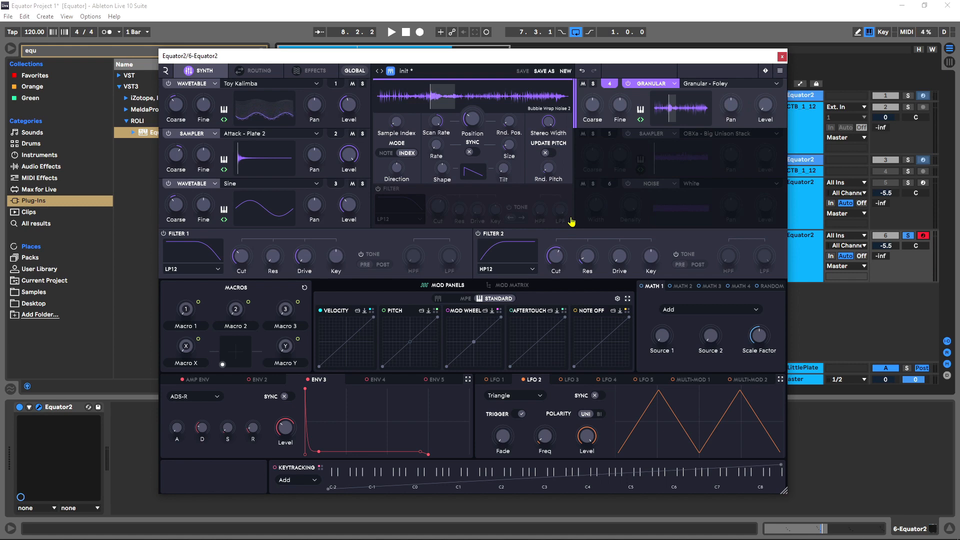
- Set the Envelope 3 modulation amount on source 4's level to 14 and audition it
{"action": "left_click", "coordinate": [765, 105]}
{"action": "left_click_drag", "start_coordinate": [645, 138], "coordinate": [644, 141]}
{"action": "key", "text": "space"}
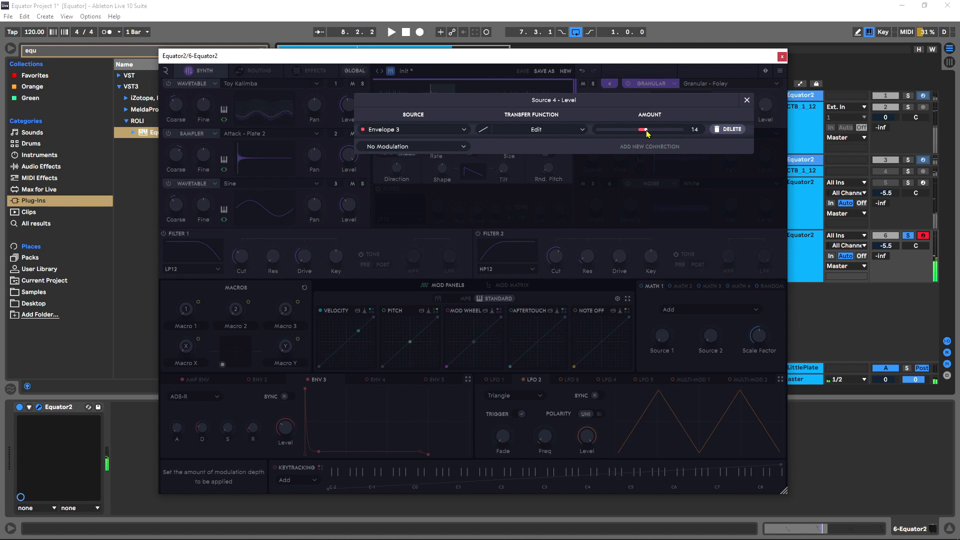
- Set source 4's grain position to 67 % and try out its position randomisation and scan rate while auditioning
{"action": "left_click", "coordinate": [746, 100]}
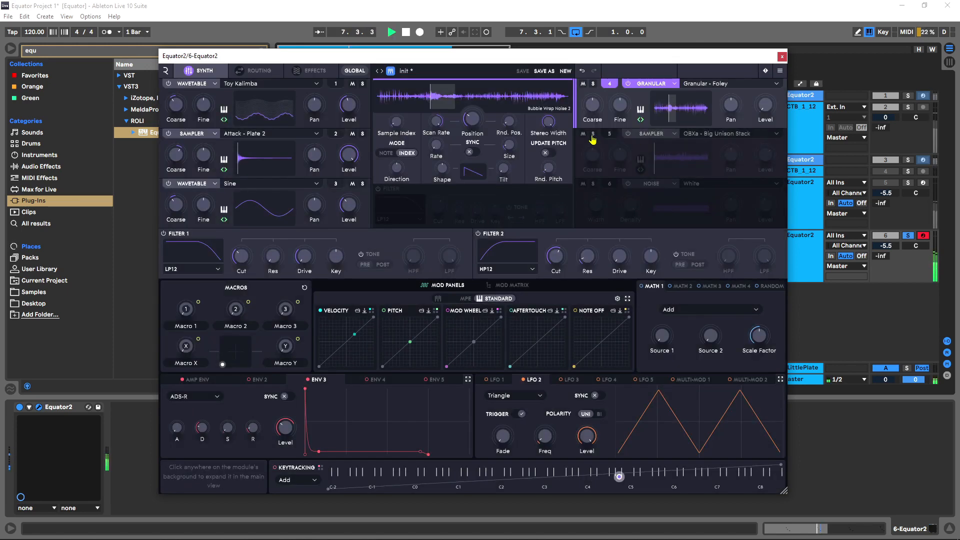
{"action": "key", "text": "space"}
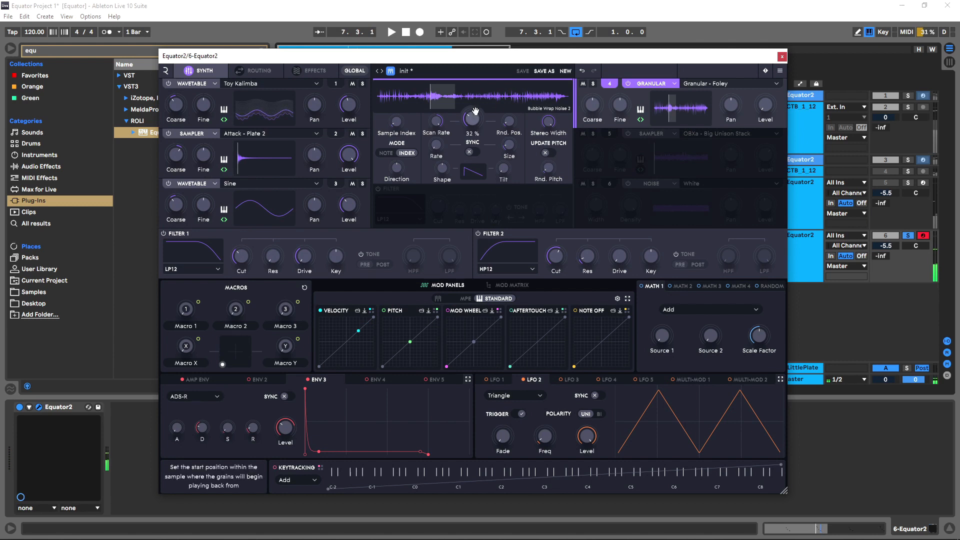
{"action": "left_click_drag", "start_coordinate": [473, 116], "coordinate": [477, 109]}
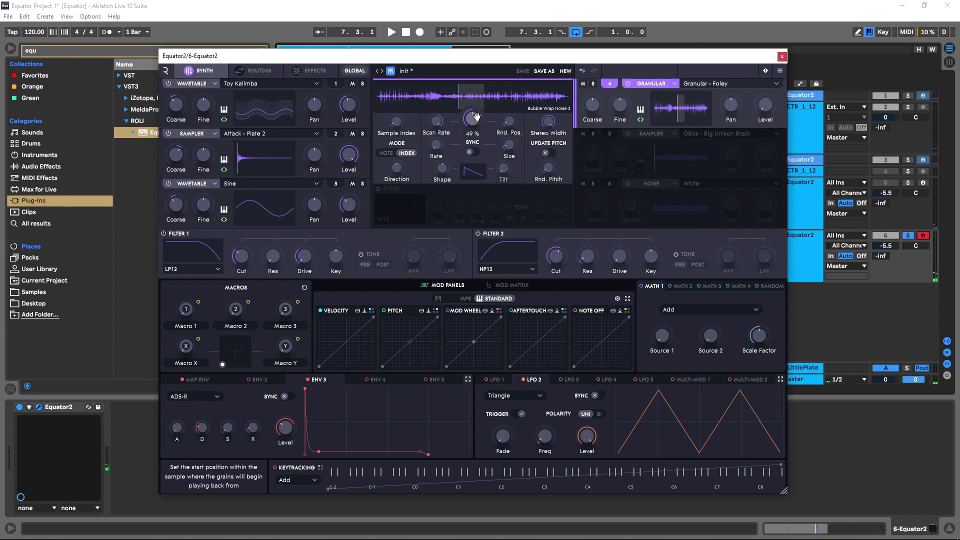
{"action": "key", "text": "space"}
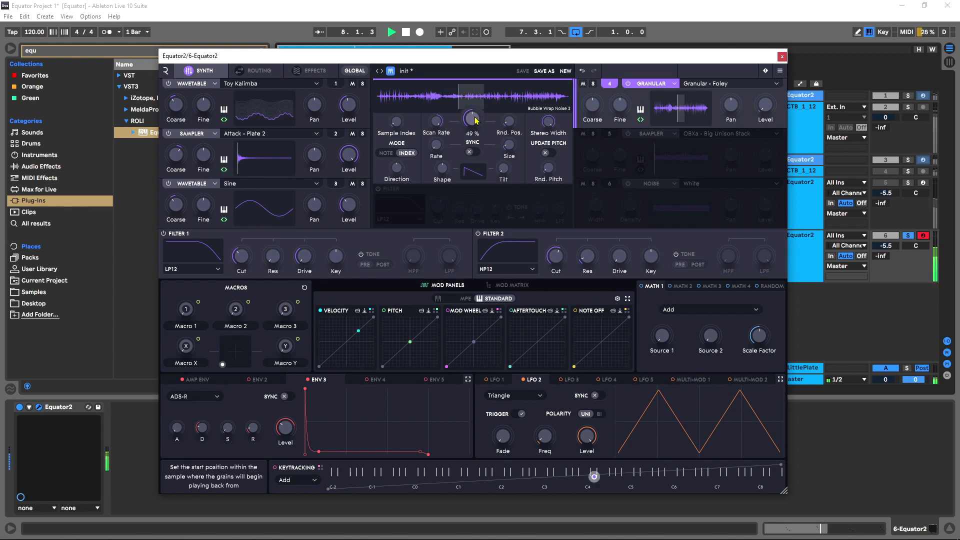
{"action": "left_click_drag", "start_coordinate": [507, 122], "coordinate": [507, 115]}
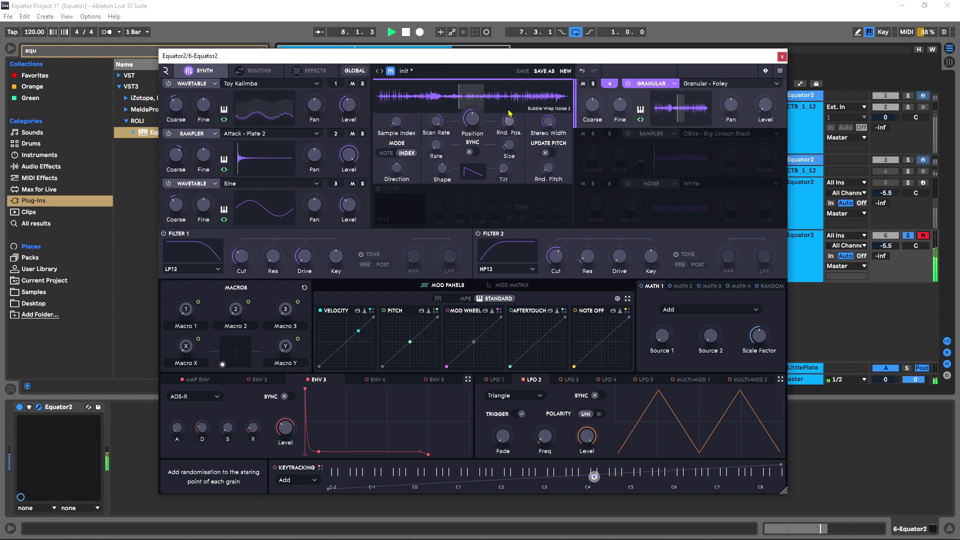
{"action": "left_click_drag", "start_coordinate": [467, 125], "coordinate": [472, 116]}
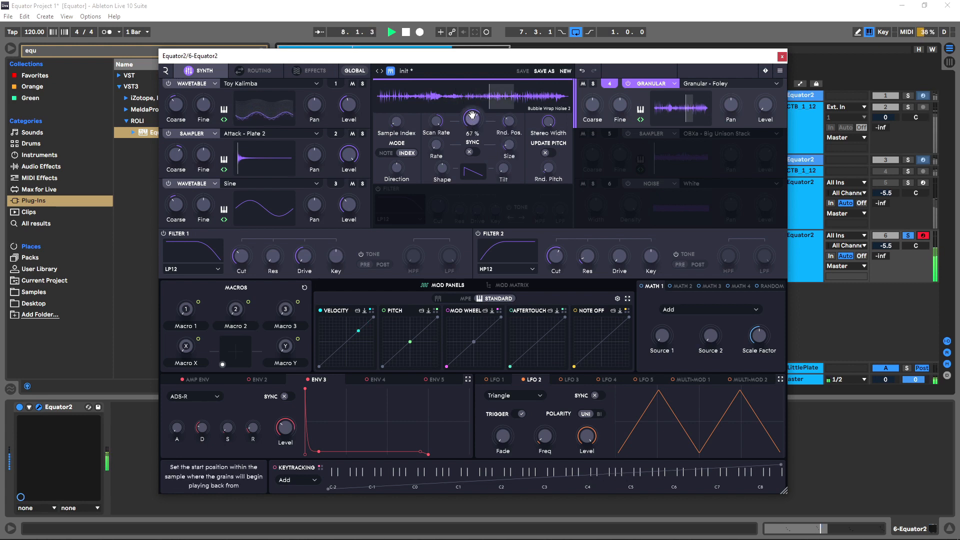
{"action": "double_click", "coordinate": [437, 123]}
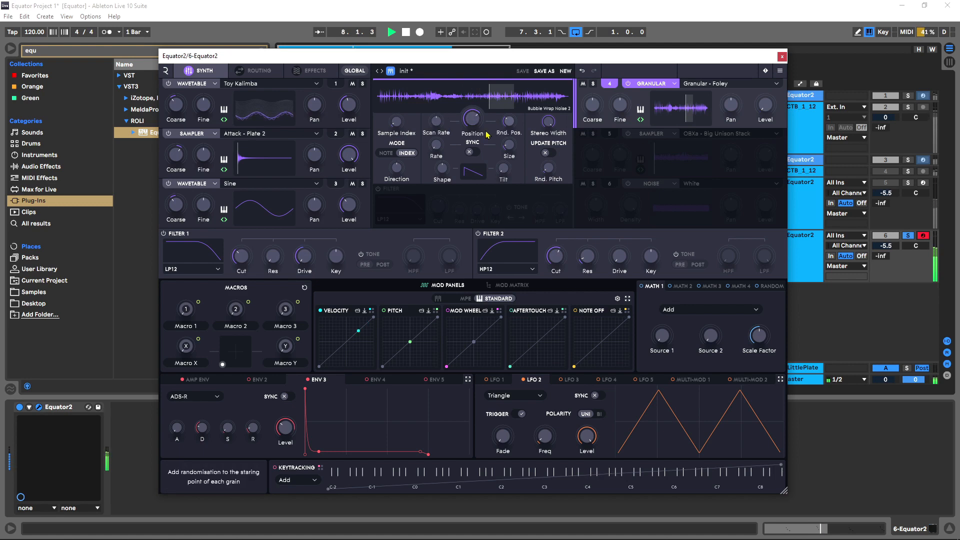
- Reduce the Envelope 3 modulation amount on source 4's level to 1 and audition the quieter Foley layer
{"action": "right_click", "coordinate": [763, 106]}
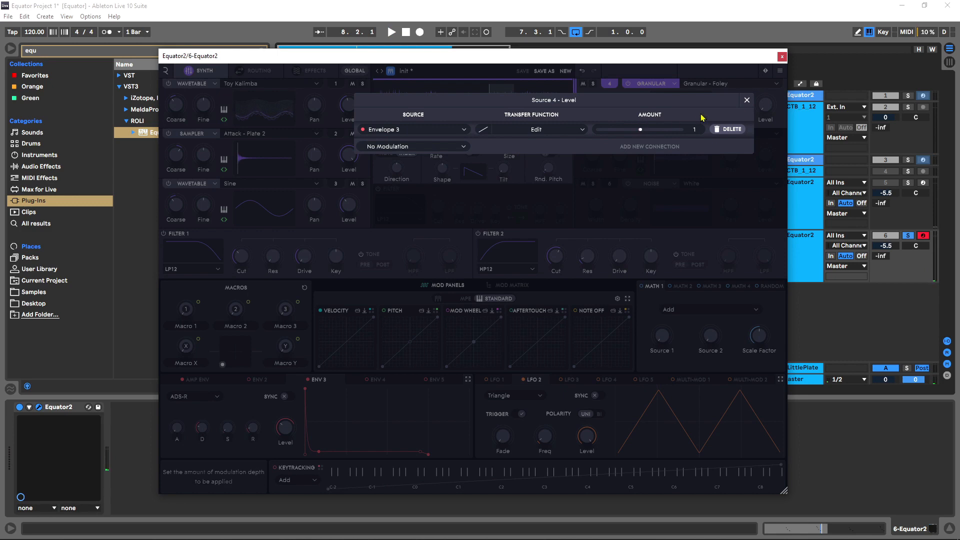
{"action": "key", "text": "space"}
{"action": "left_click", "coordinate": [747, 101]}
{"action": "key", "text": "space"}
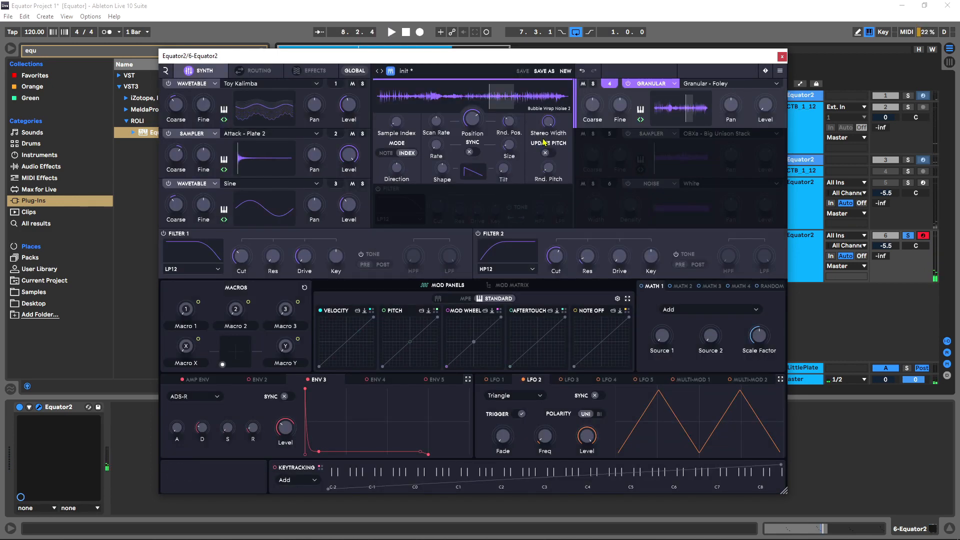
- Unsolo track 6 and listen to the kalimba patch together with the rest of the mix
{"action": "left_click", "coordinate": [913, 243]}
{"action": "key", "text": "space"}
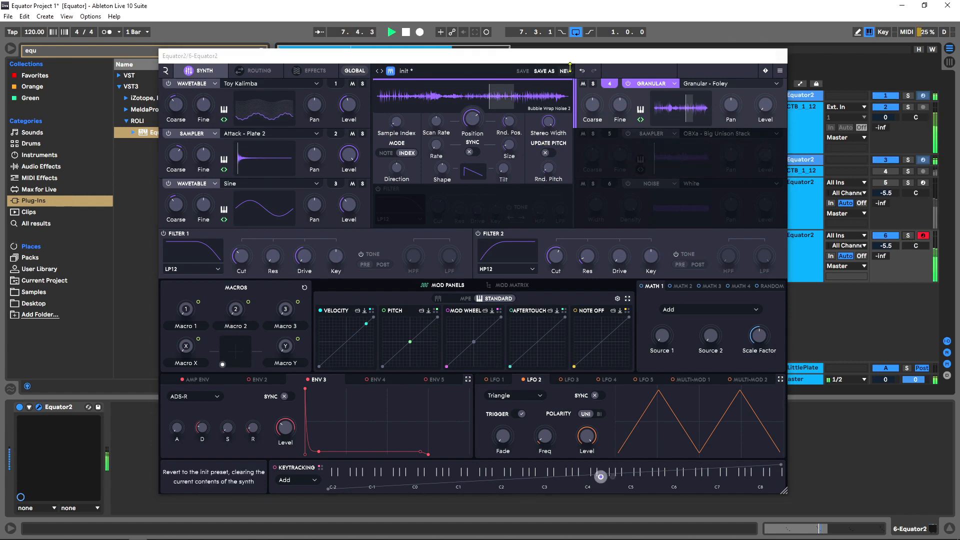
{"action": "key", "text": "space"}
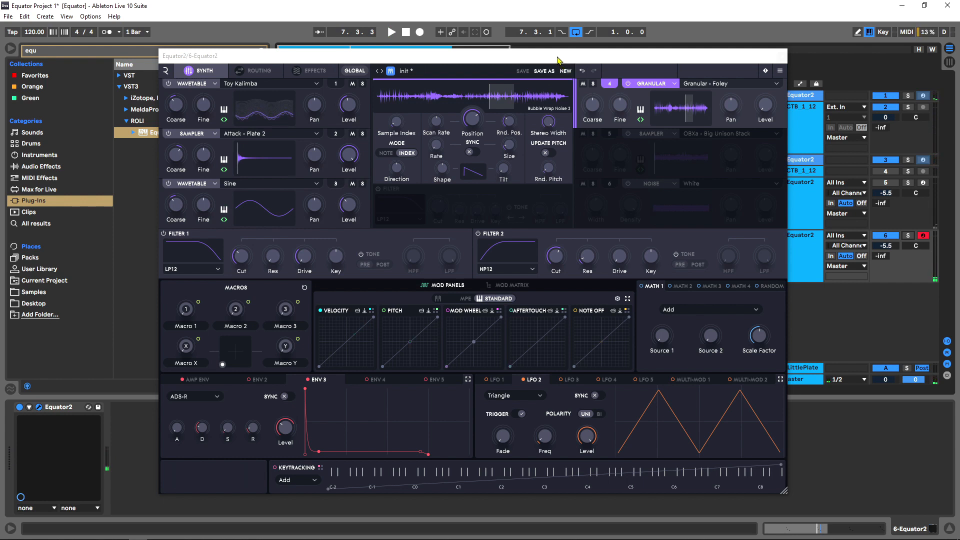
- Lengthen the arrangement loop to two bars starting at bar 7 and play the mix through it
{"action": "left_click_drag", "start_coordinate": [557, 58], "coordinate": [555, 120]}
{"action": "left_click_drag", "start_coordinate": [427, 77], "coordinate": [419, 77]}
{"action": "left_click_drag", "start_coordinate": [440, 77], "coordinate": [442, 78]}
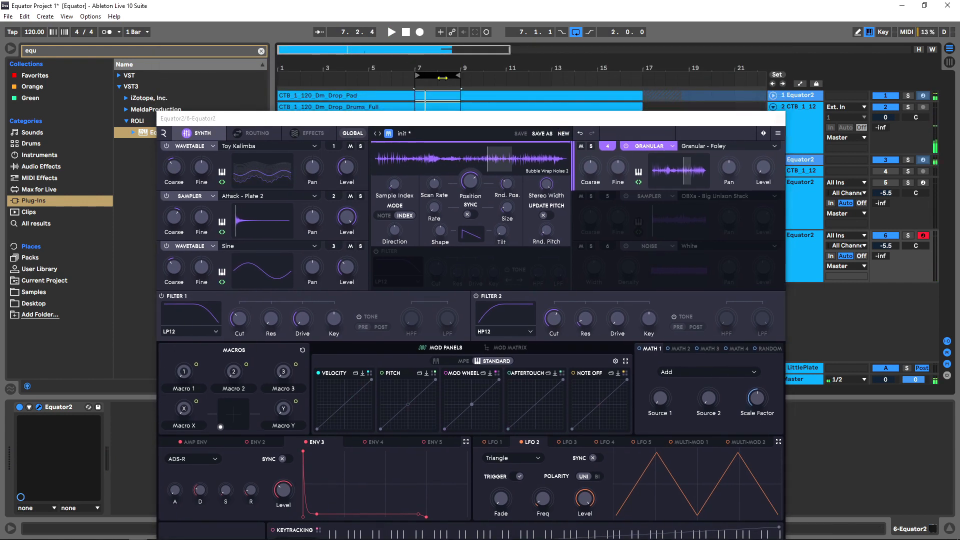
{"action": "key", "text": "space"}
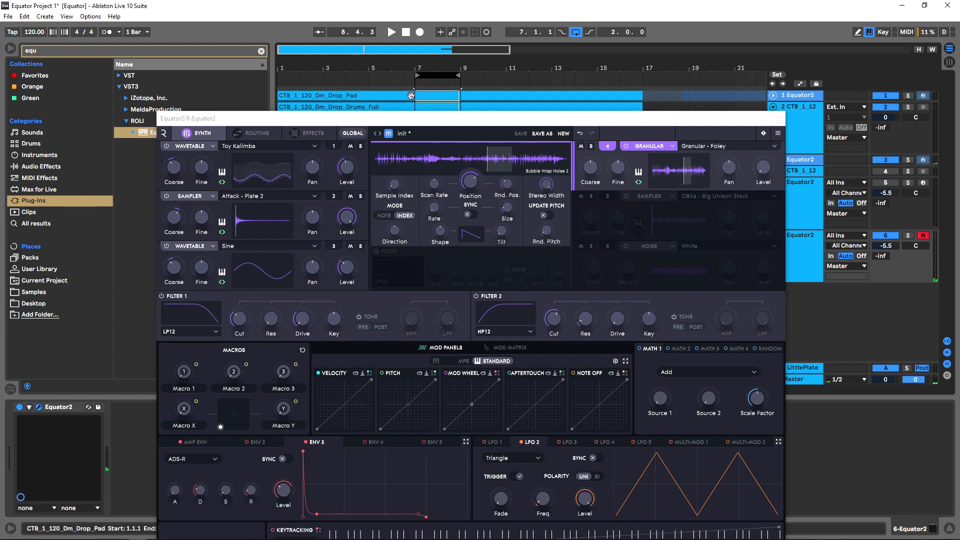
{"action": "left_click_drag", "start_coordinate": [388, 124], "coordinate": [396, 67]}
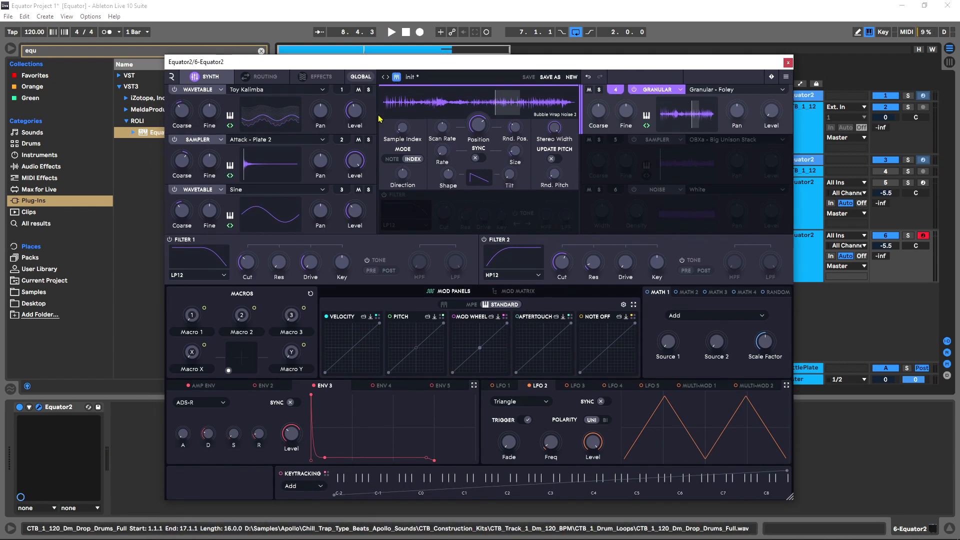
- Solo track 6, try the Toy Kalimba wavetable's symmetry at -100 % during playback, and reset it to 0 %
{"action": "left_click", "coordinate": [336, 108]}
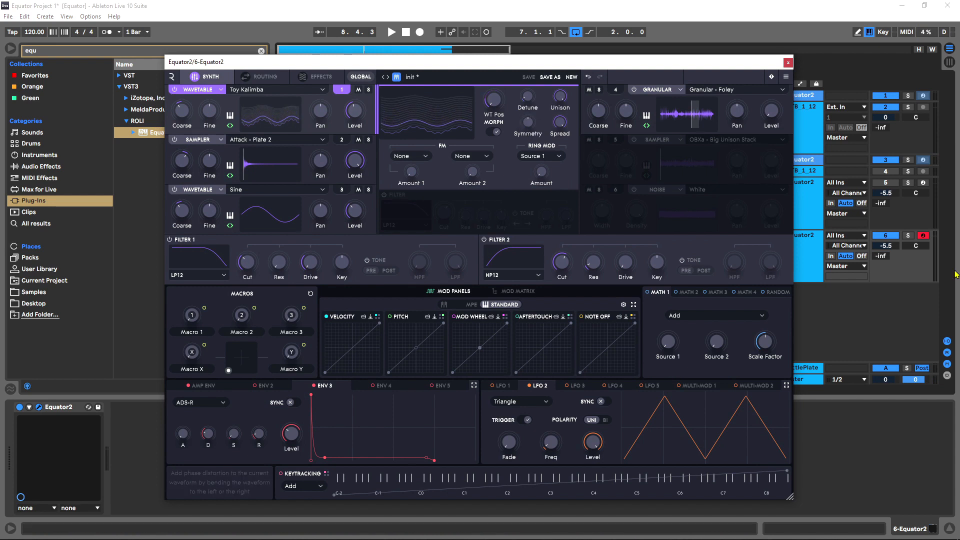
{"action": "left_click", "coordinate": [908, 236]}
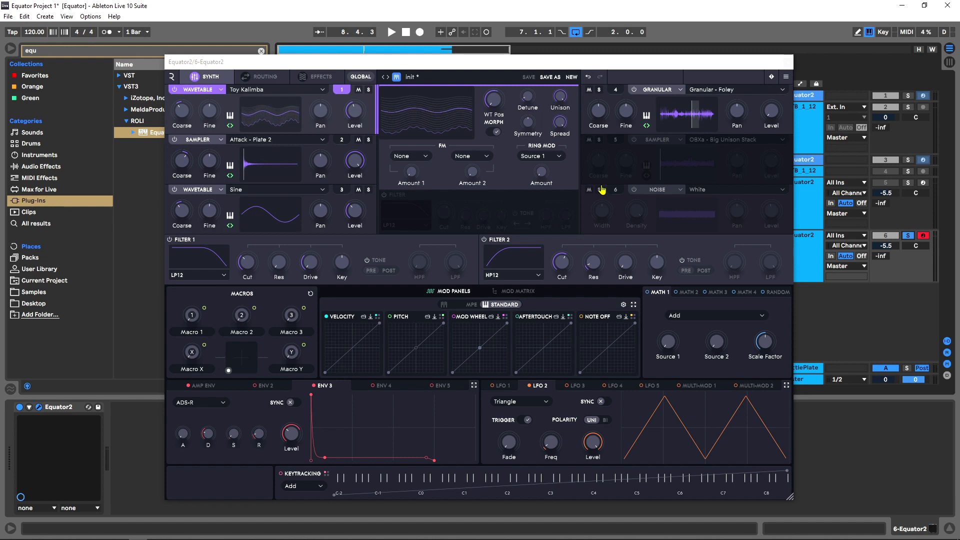
{"action": "mouse_move", "coordinate": [534, 121]}
{"action": "key", "text": "space"}
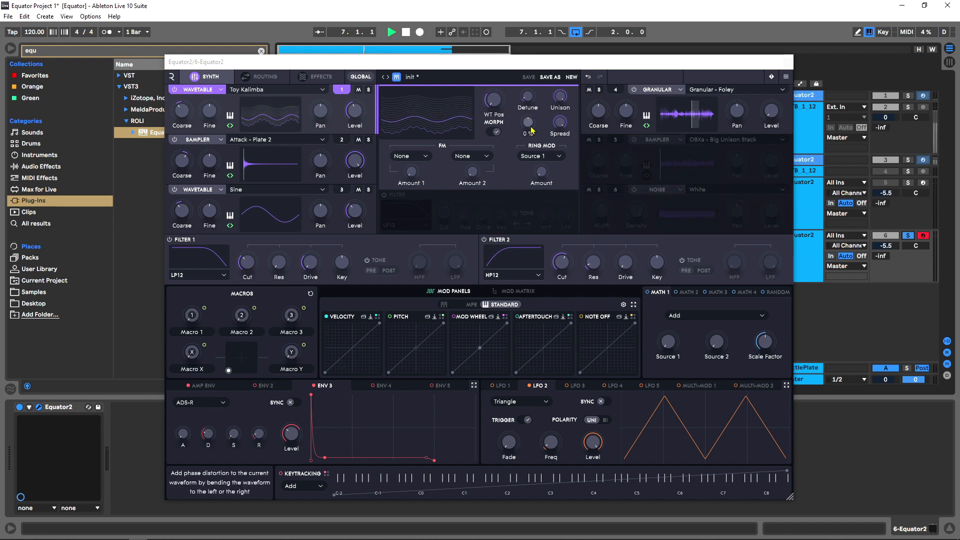
{"action": "mouse_move", "coordinate": [531, 124]}
{"action": "left_mouse_down"}
{"action": "mouse_move", "coordinate": [540, 100]}
{"action": "mouse_move", "coordinate": [536, 119]}
{"action": "left_mouse_up"}
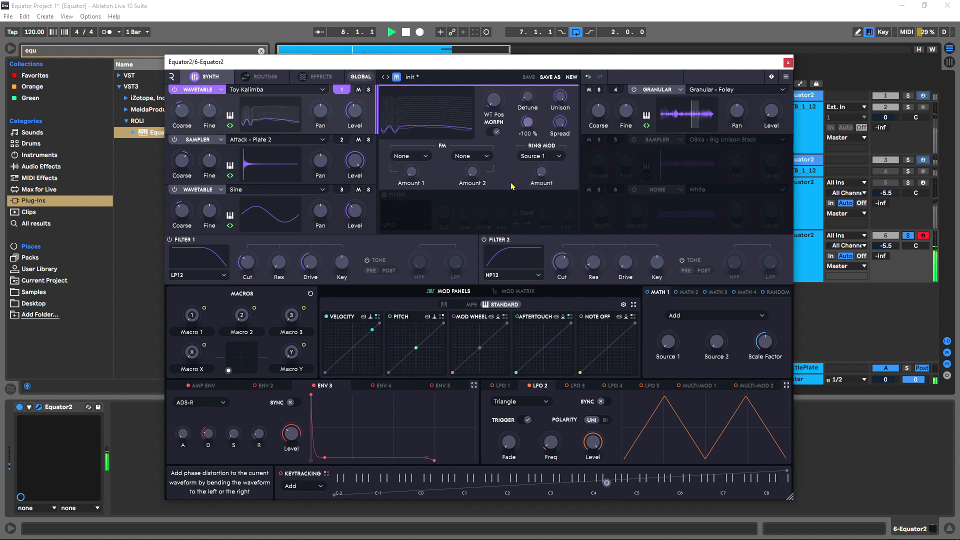
{"action": "double_click", "coordinate": [528, 123]}
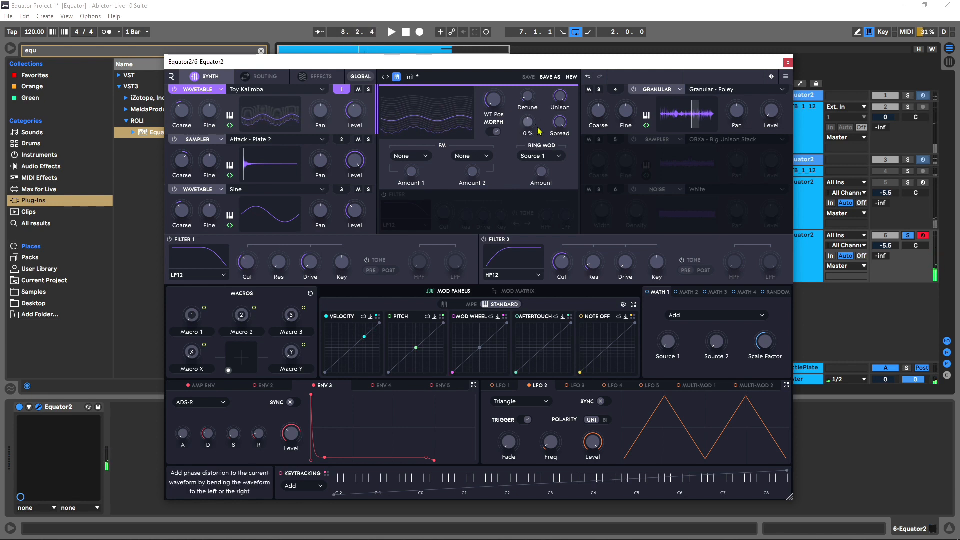
- Play the unsoloed mix from the start of the arrangement with an eight-bar loop
{"action": "left_click", "coordinate": [391, 32]}
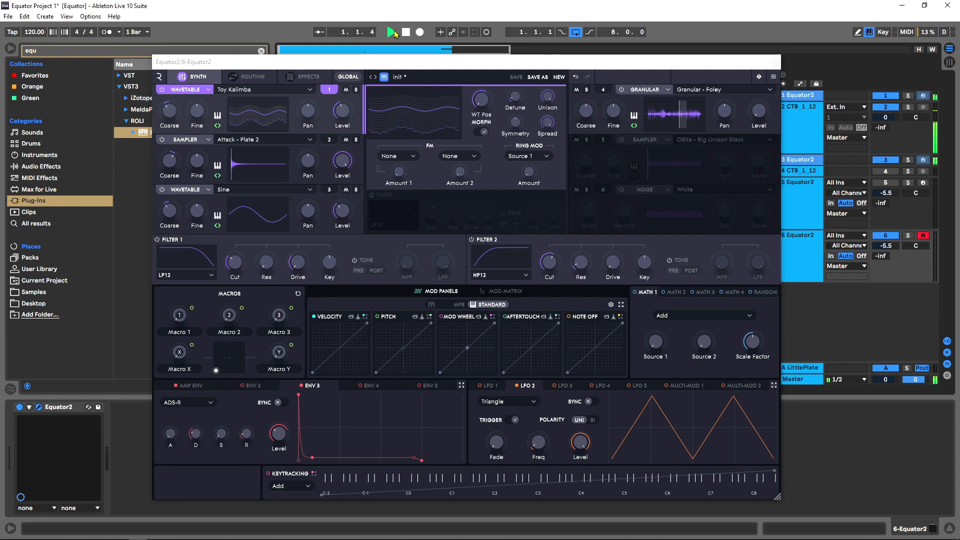